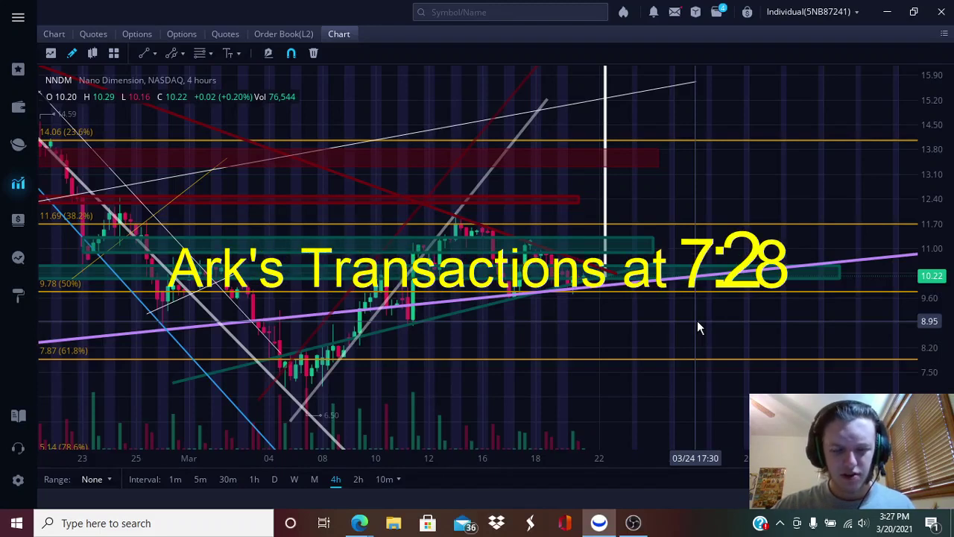
Pan the NNDM chart across early January dates, briefly checking the held positions list
scroll(655, 341, down, 4)
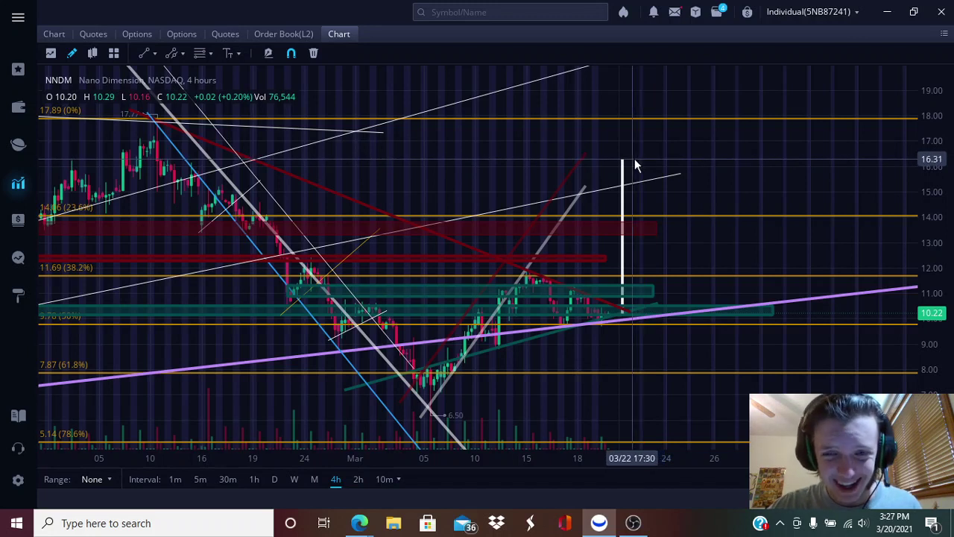
drag(671, 233, 759, 244)
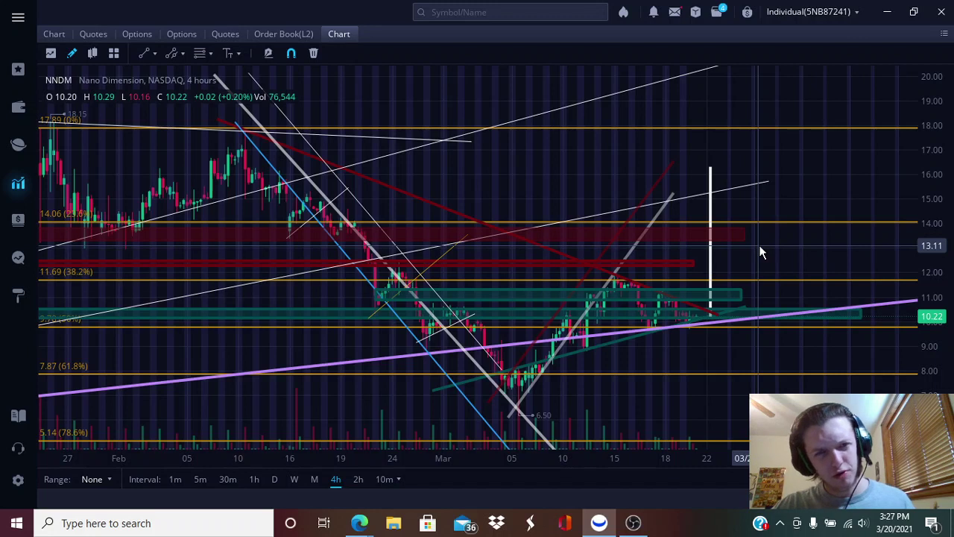
drag(759, 245, 733, 245)
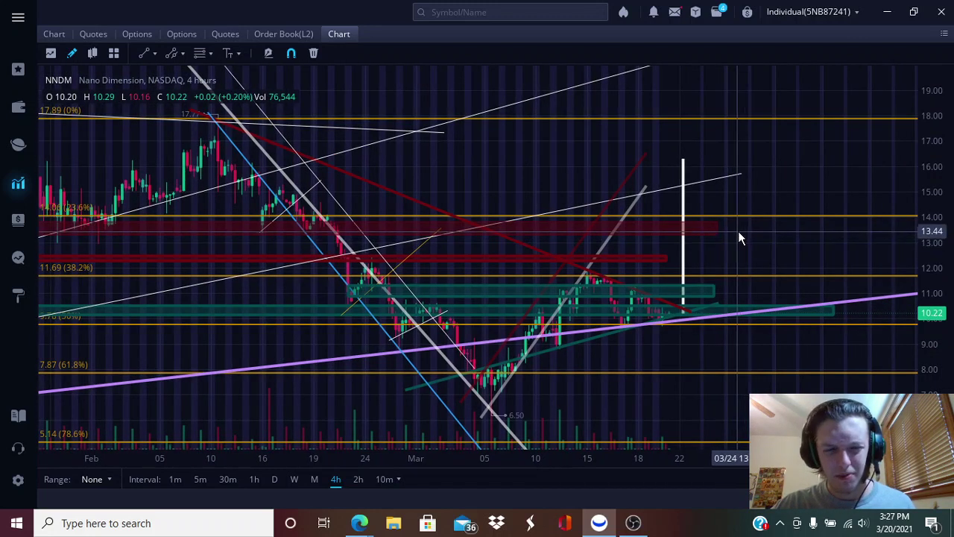
scroll(739, 238, down, 4)
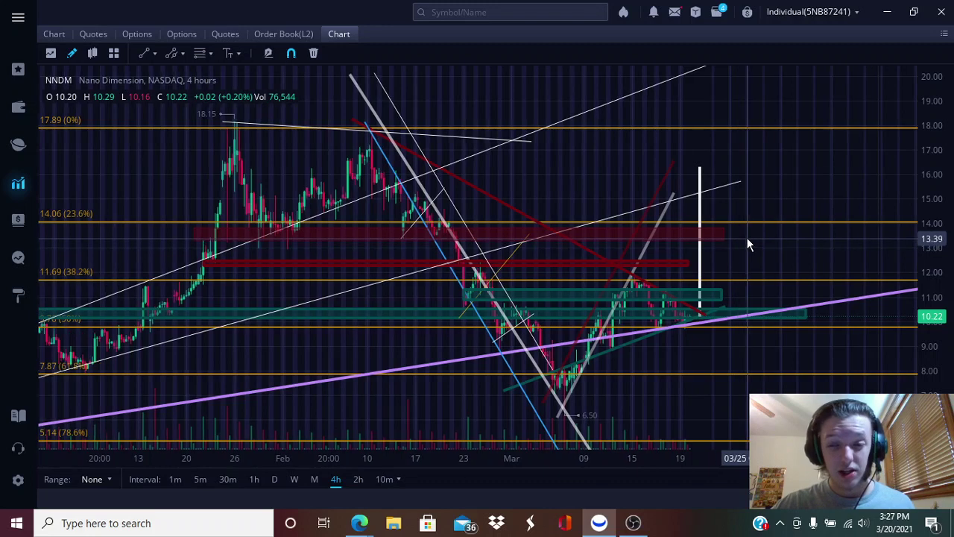
click(20, 68)
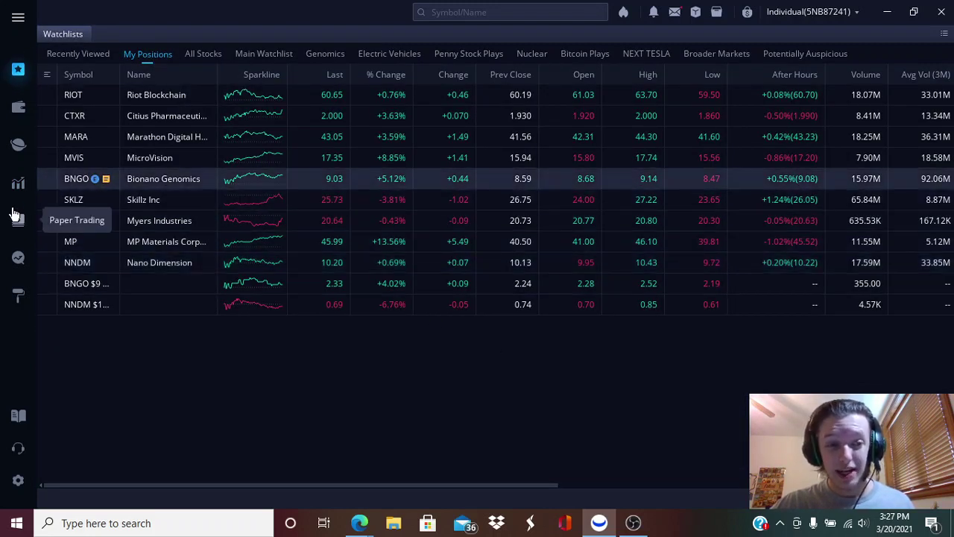
click(18, 183)
scroll(738, 393, up, 3)
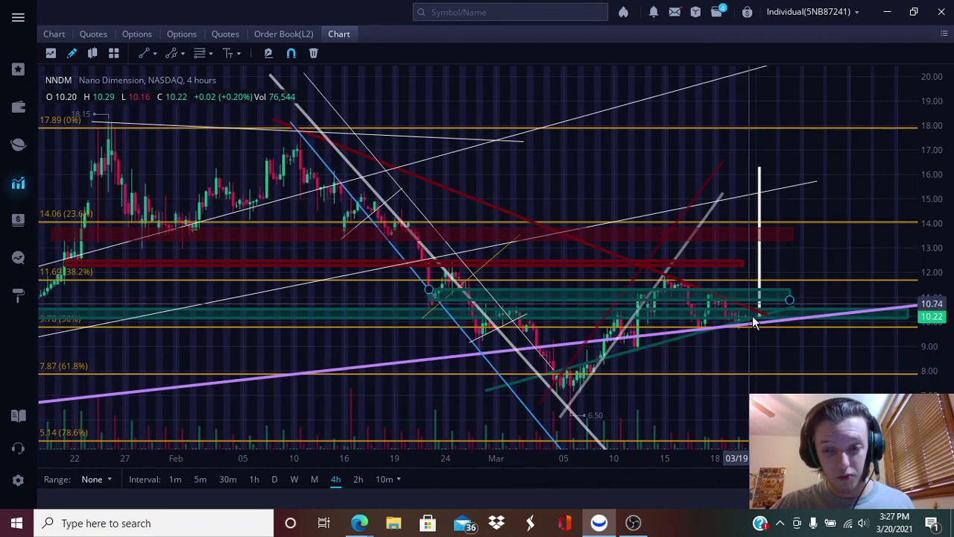
scroll(767, 363, down, 2)
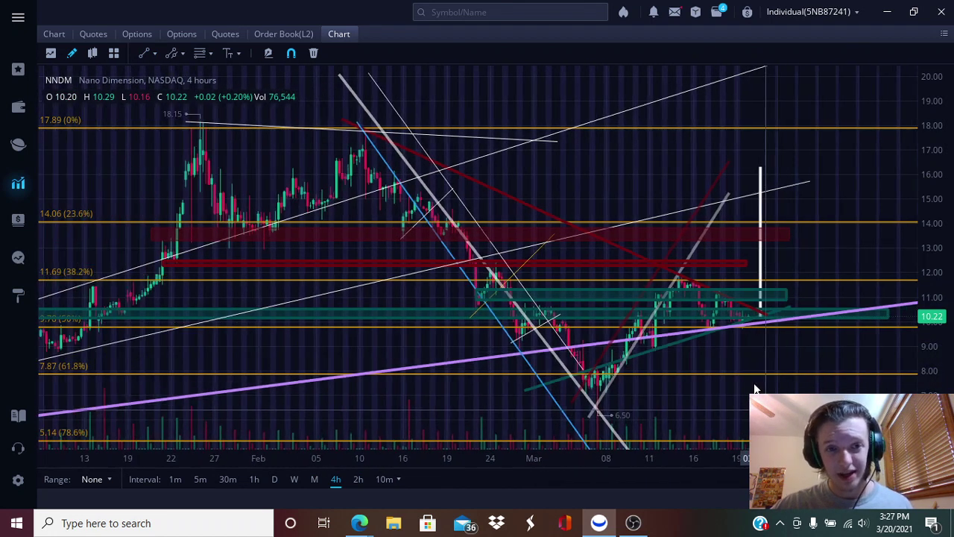
scroll(440, 168, up, 3)
Pan the NNDM chart to review February's price peak, the March rebound and recent candles
drag(457, 91, 611, 108)
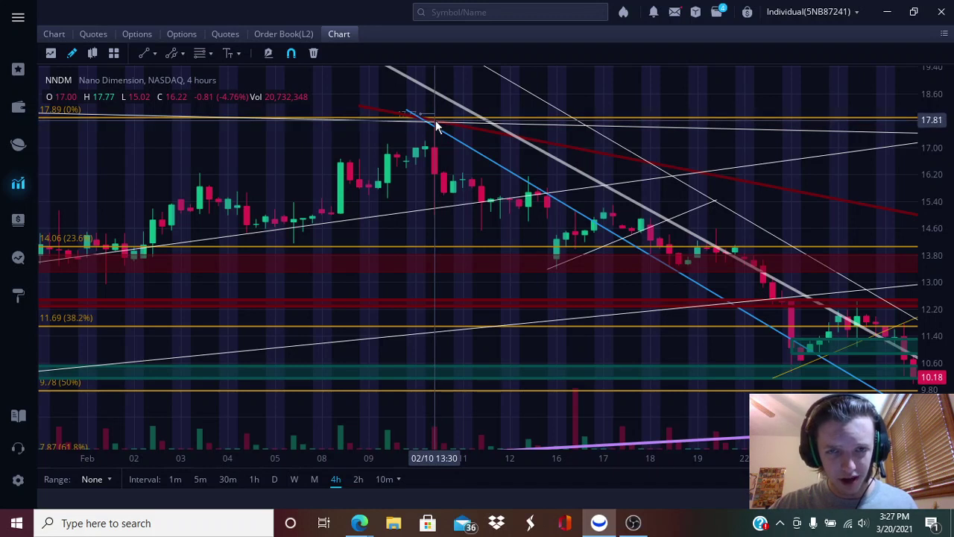
scroll(539, 292, down, 4)
drag(591, 341, 383, 358)
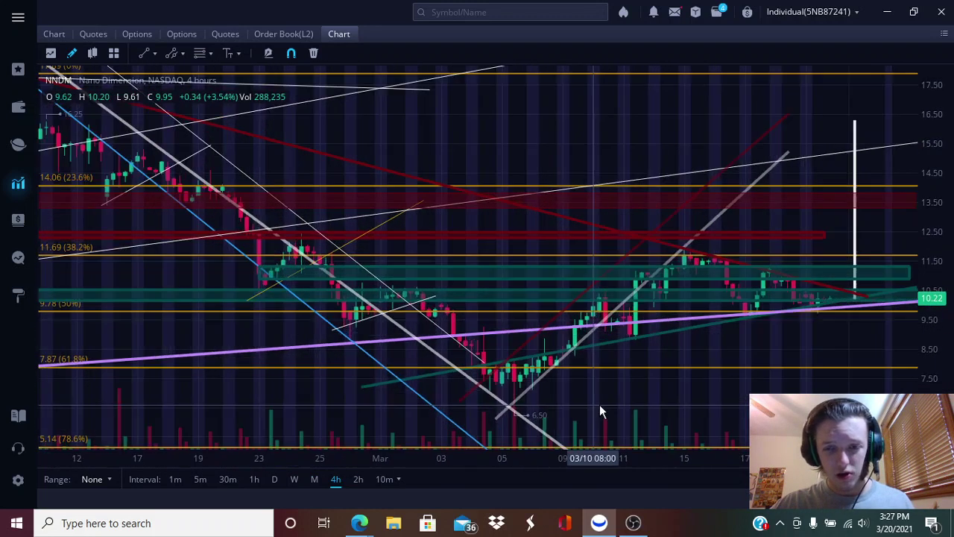
scroll(600, 407, up, 1)
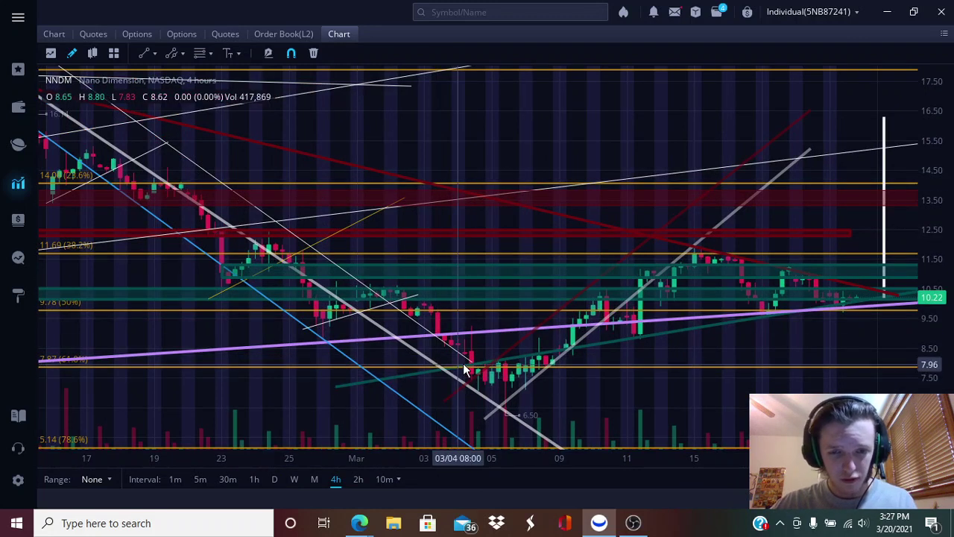
scroll(721, 386, down, 2)
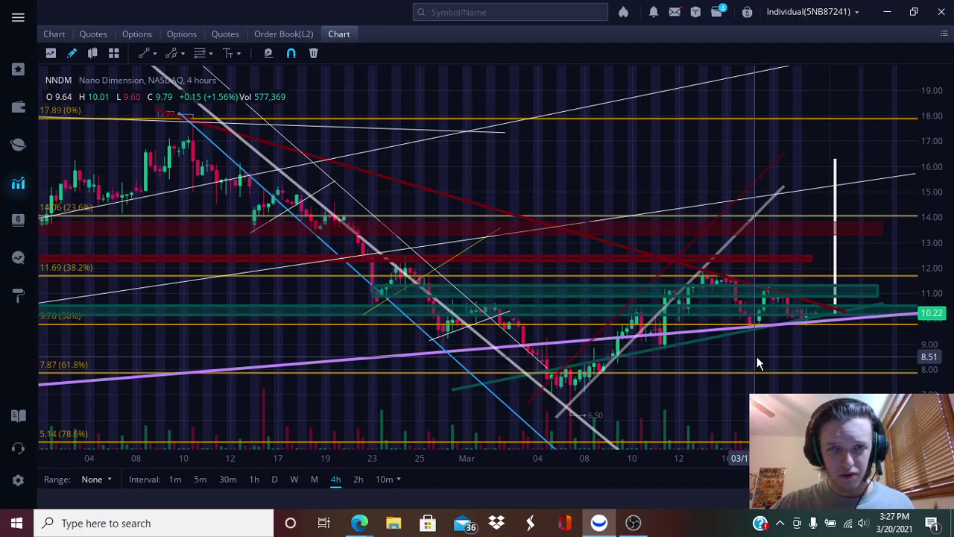
drag(757, 356, 526, 358)
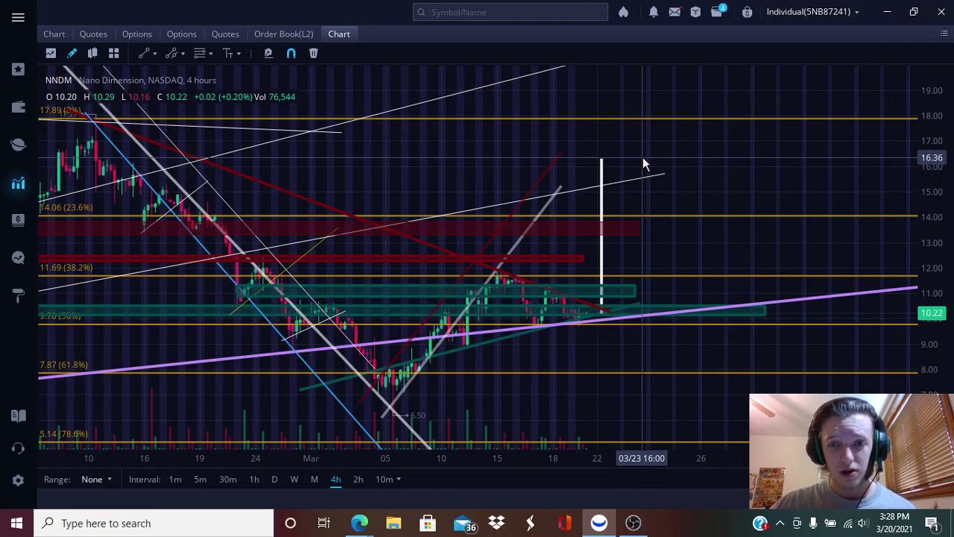
drag(674, 159, 717, 171)
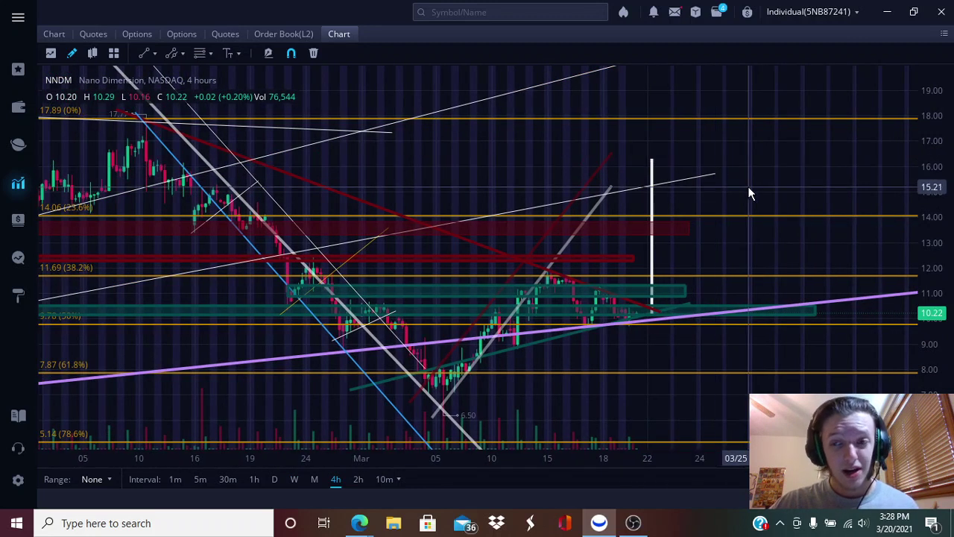
drag(750, 191, 720, 192)
scroll(689, 291, up, 1)
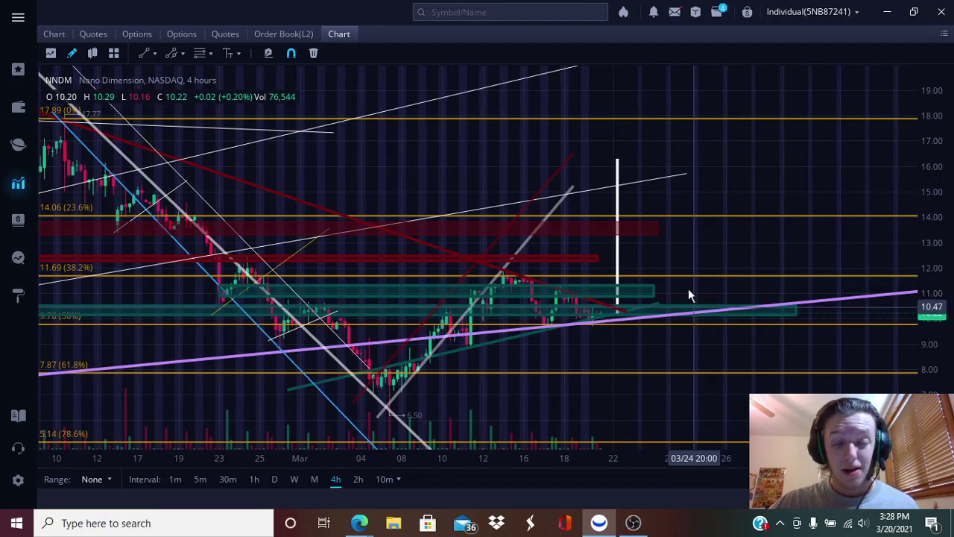
scroll(673, 284, down, 3)
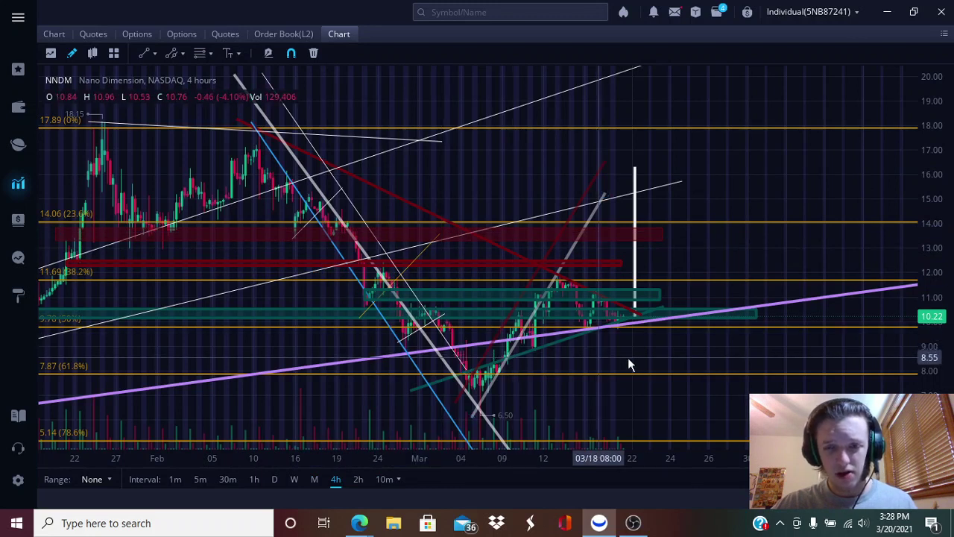
scroll(682, 350, right, 1)
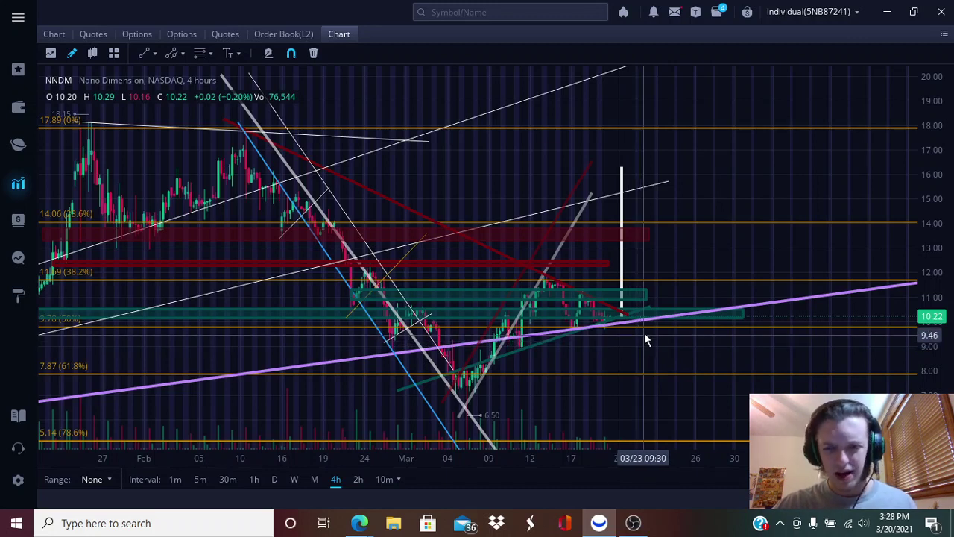
Shift the NNDM chart slightly earlier, then bring the latest candles back into view
drag(647, 338, 658, 341)
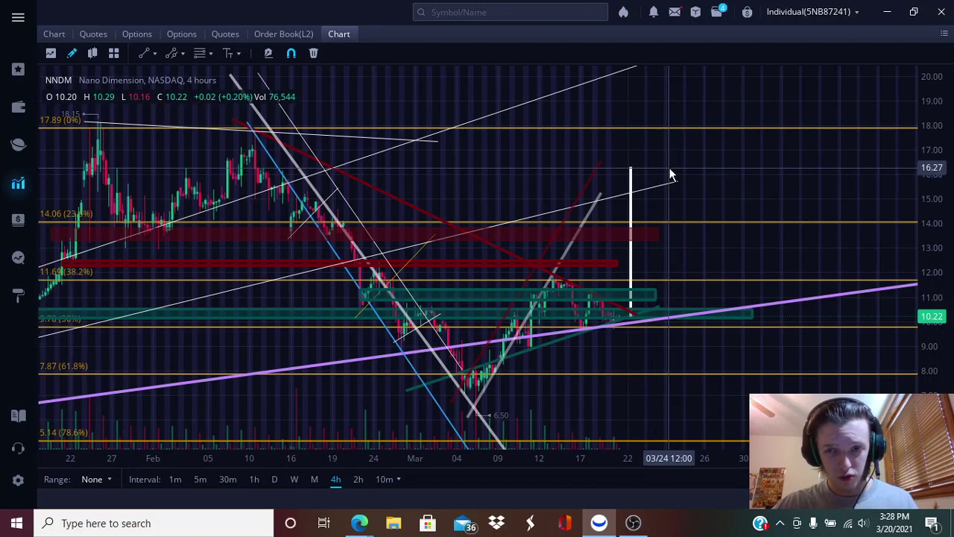
scroll(709, 282, down, 1)
scroll(708, 282, down, 2)
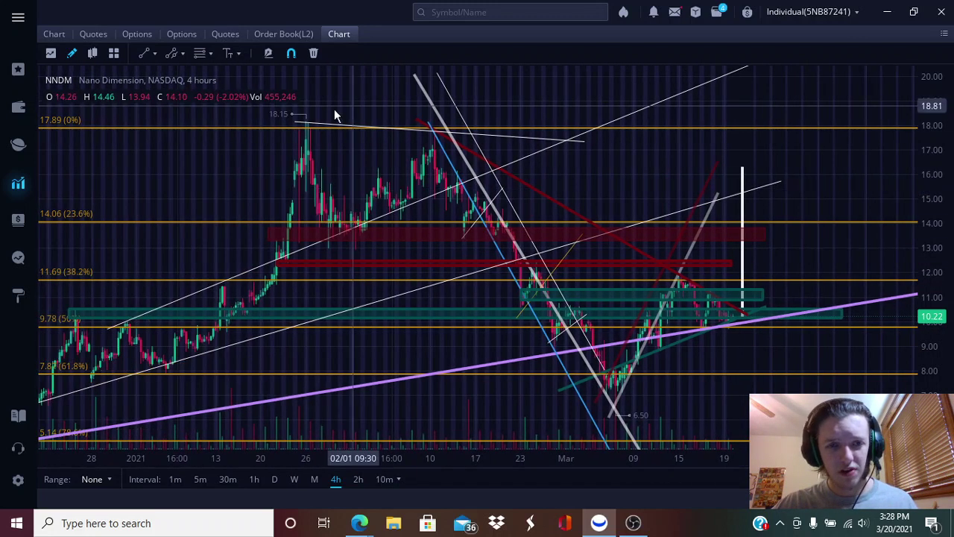
drag(838, 246, 749, 248)
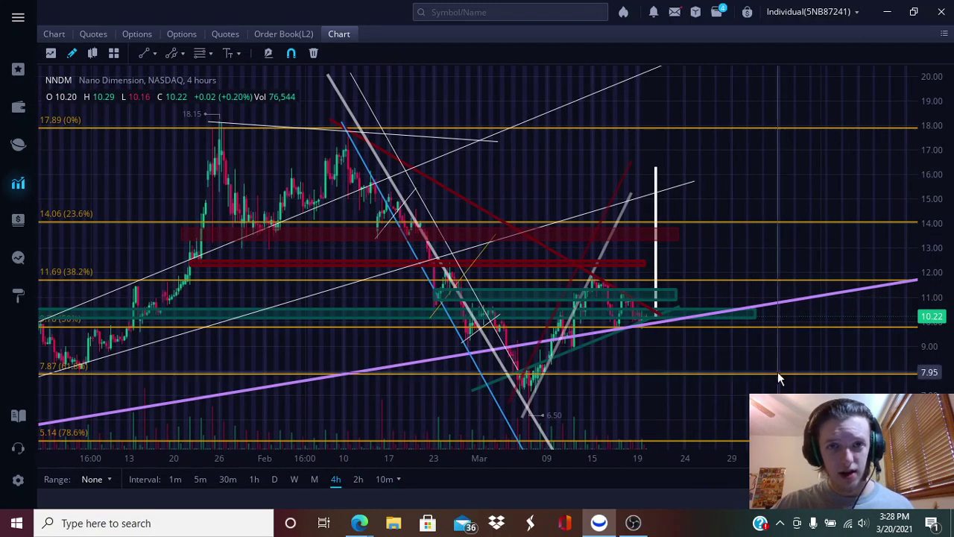
scroll(705, 364, up, 2)
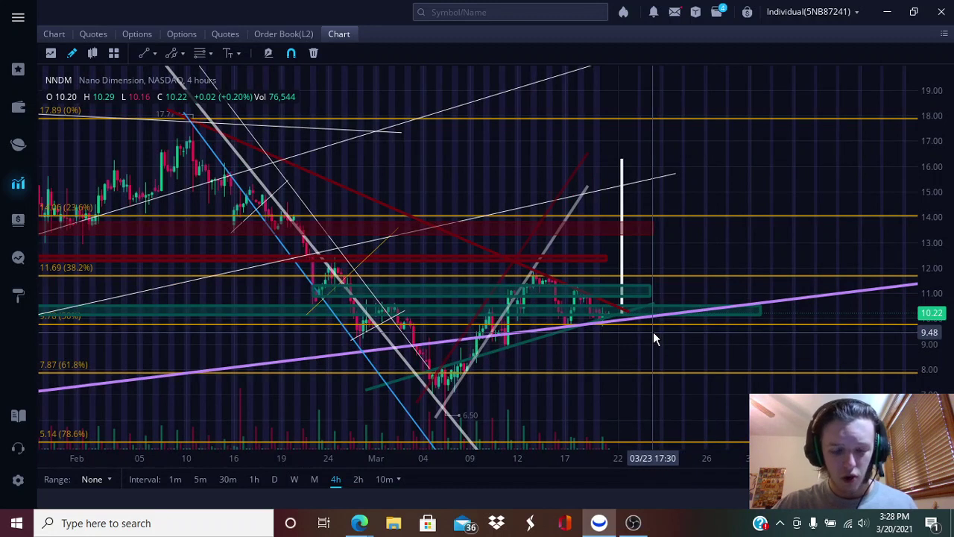
scroll(657, 379, down, 3)
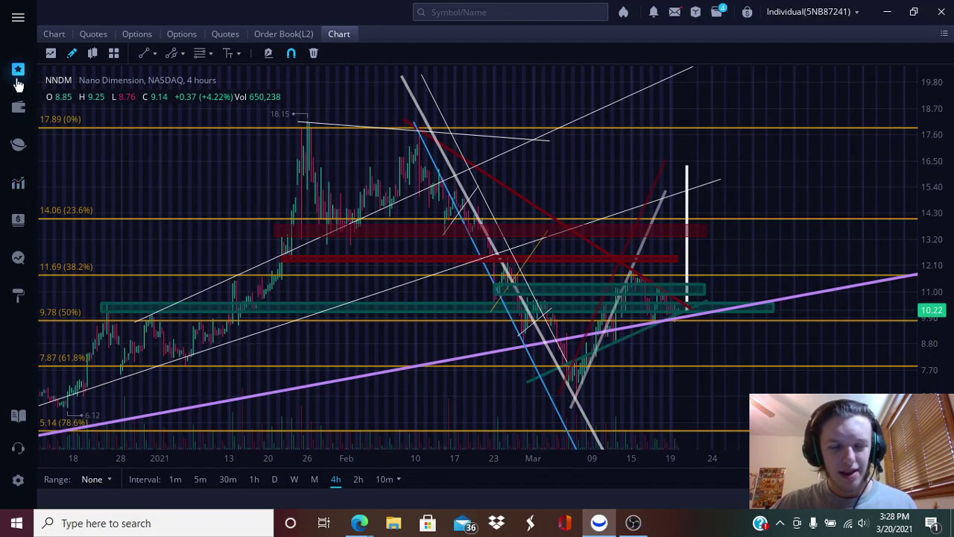
Open the NDX index chart from the Broader Markets watchlist and pan it
click(18, 74)
click(714, 55)
double_click(373, 141)
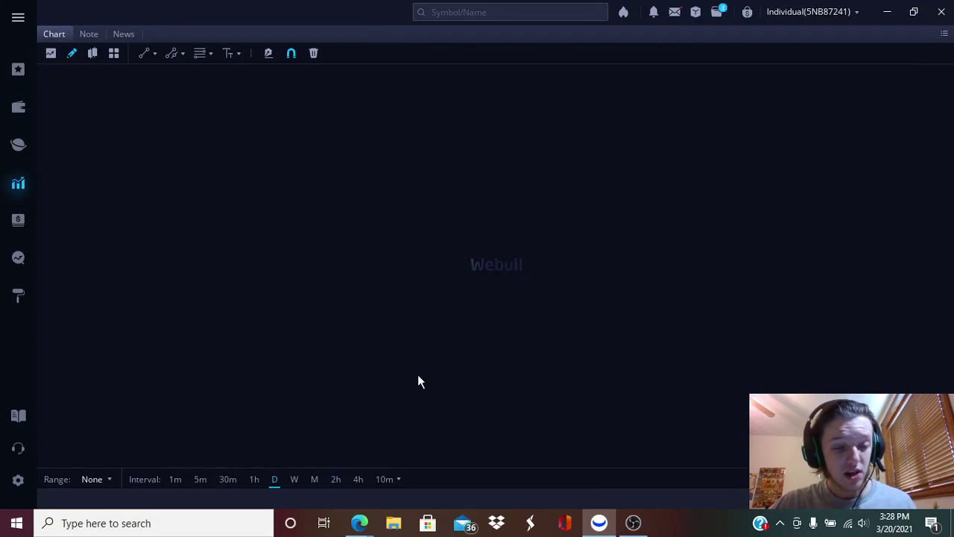
drag(700, 332, 753, 334)
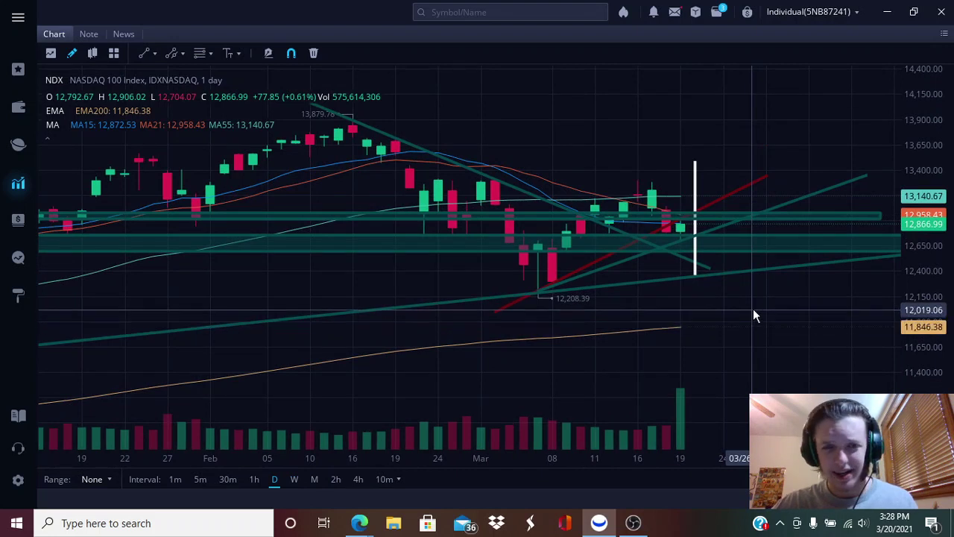
scroll(751, 307, down, 1)
drag(748, 289, 659, 290)
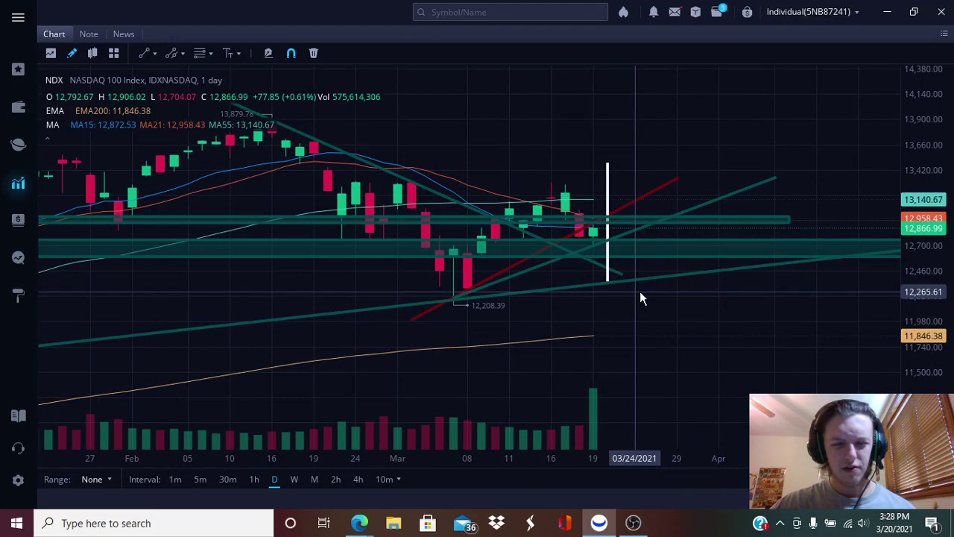
drag(631, 296, 612, 294)
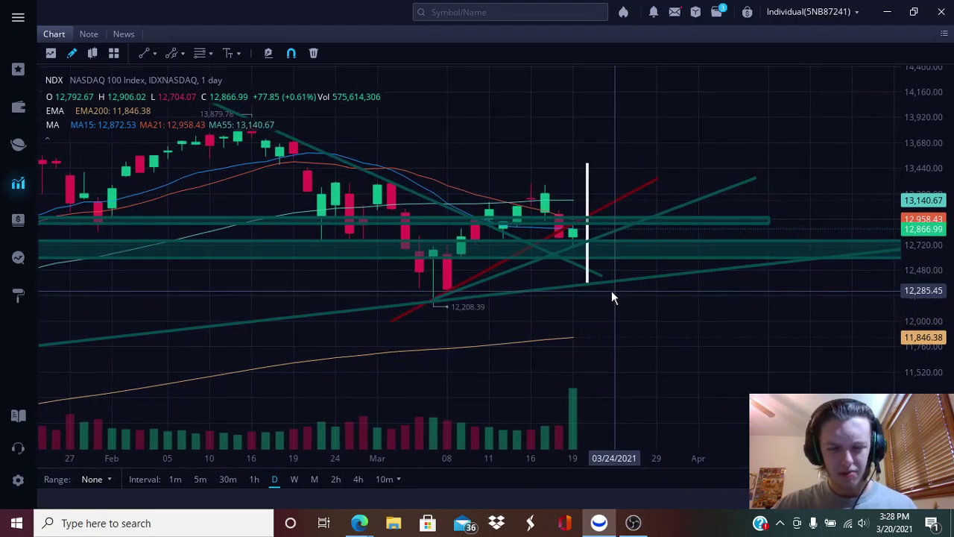
Select the white vertical line drawing on the NDX chart, then deselect it and pan
click(592, 257)
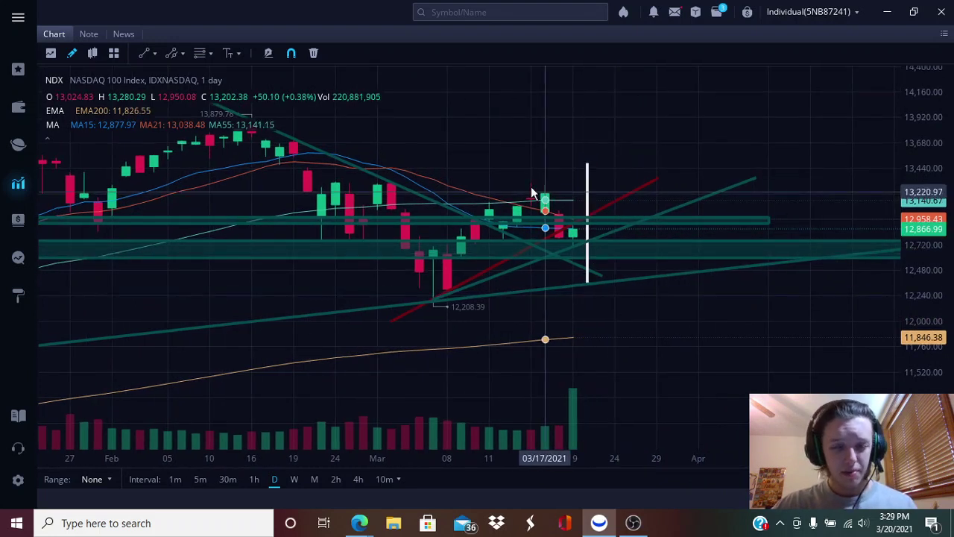
drag(671, 337, 745, 343)
scroll(744, 343, down, 1)
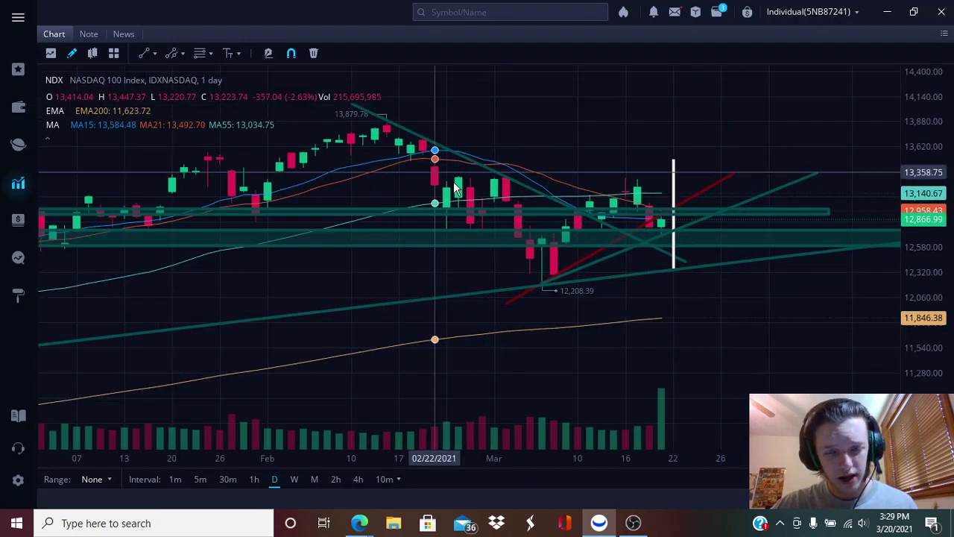
drag(717, 280, 681, 276)
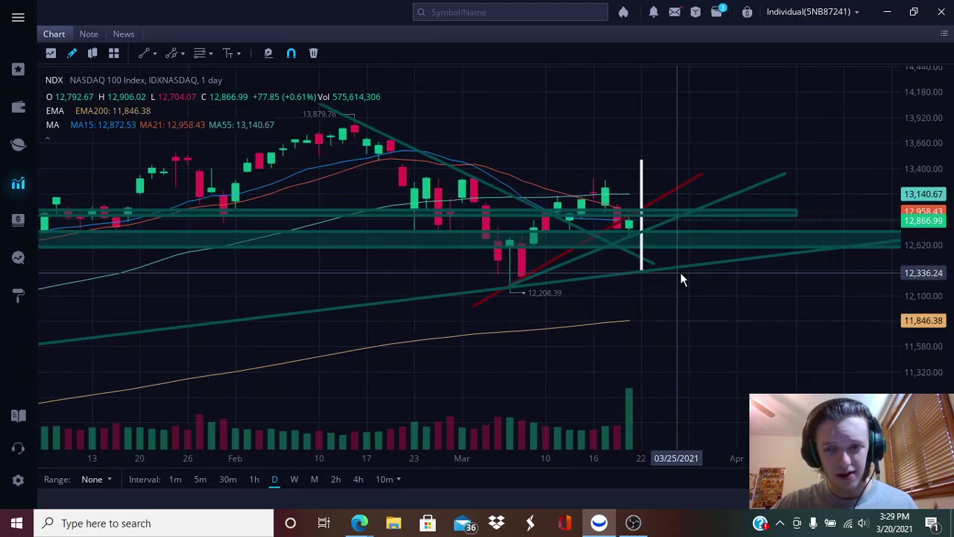
scroll(708, 313, up, 1)
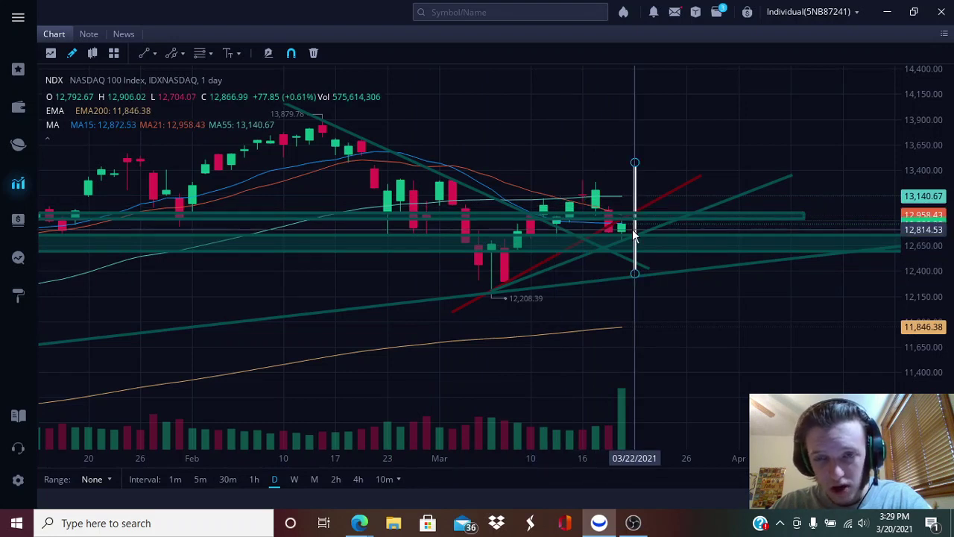
scroll(619, 227, up, 1)
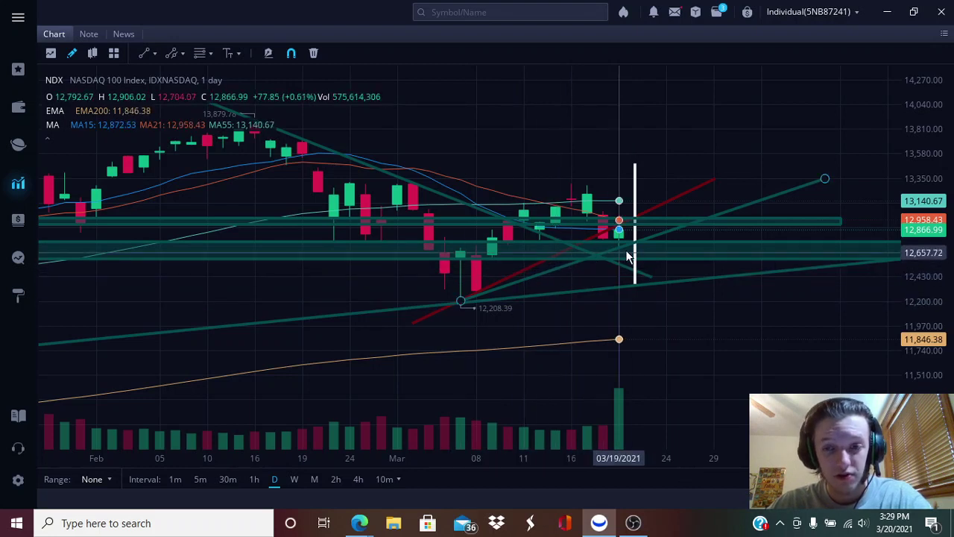
Inspect the NDX vertical line, horizontal price line and diagonal green trend line drawings
click(635, 210)
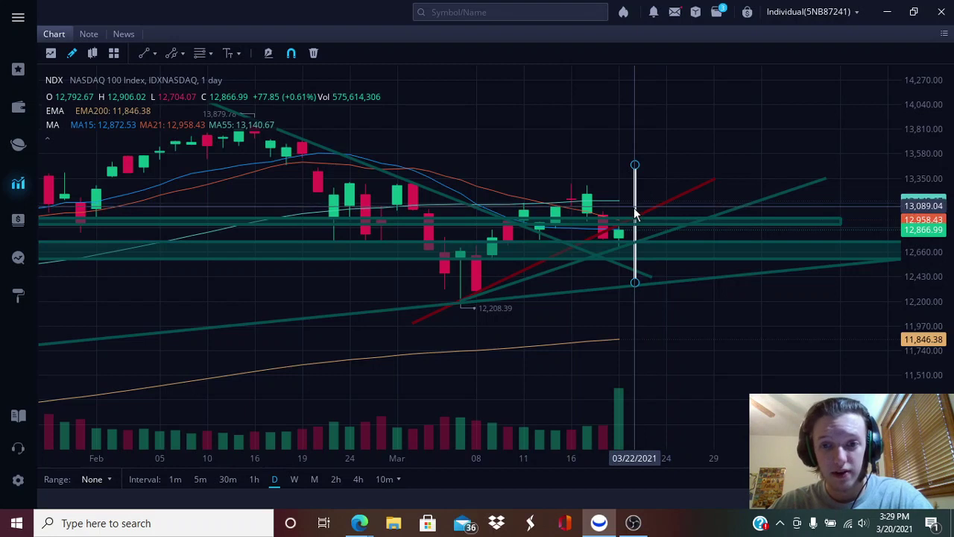
click(636, 221)
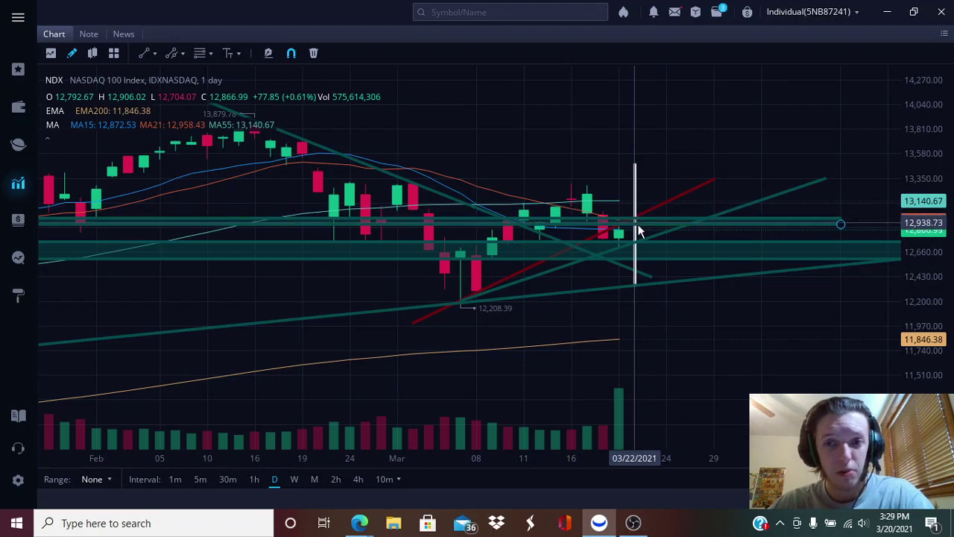
click(681, 231)
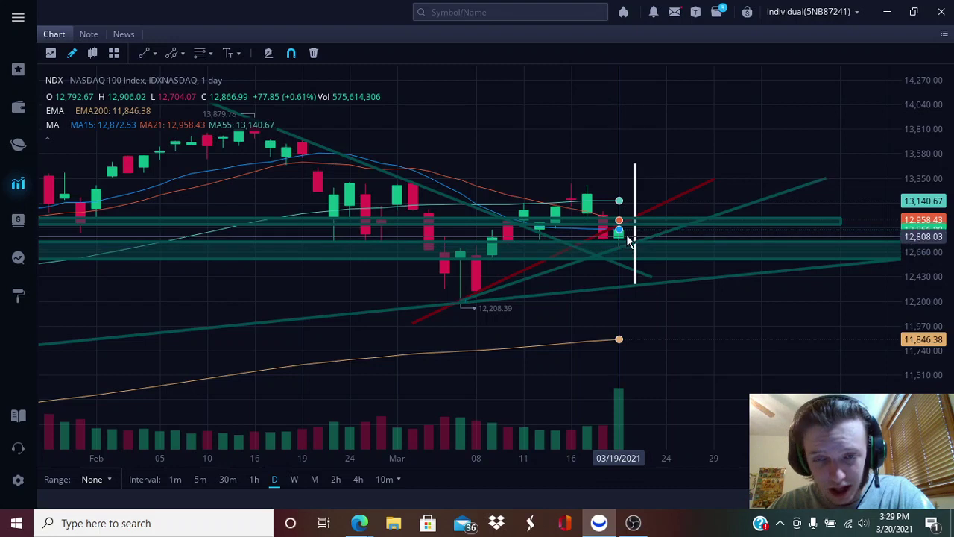
click(650, 284)
scroll(679, 373, down, 3)
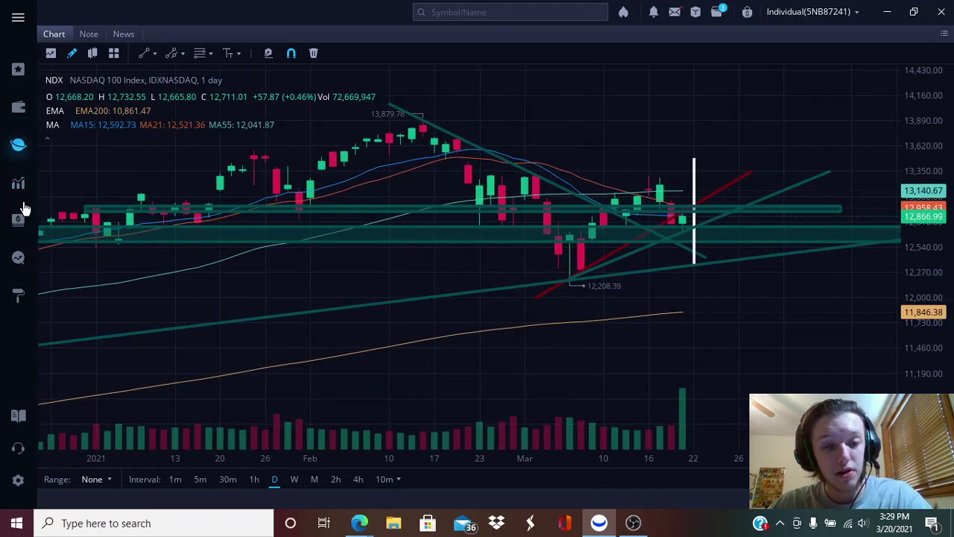
Maximize the markets overview index chart comparing S&P 500 ETF, Dow Jones ETF and NASDAQ
click(17, 145)
click(362, 55)
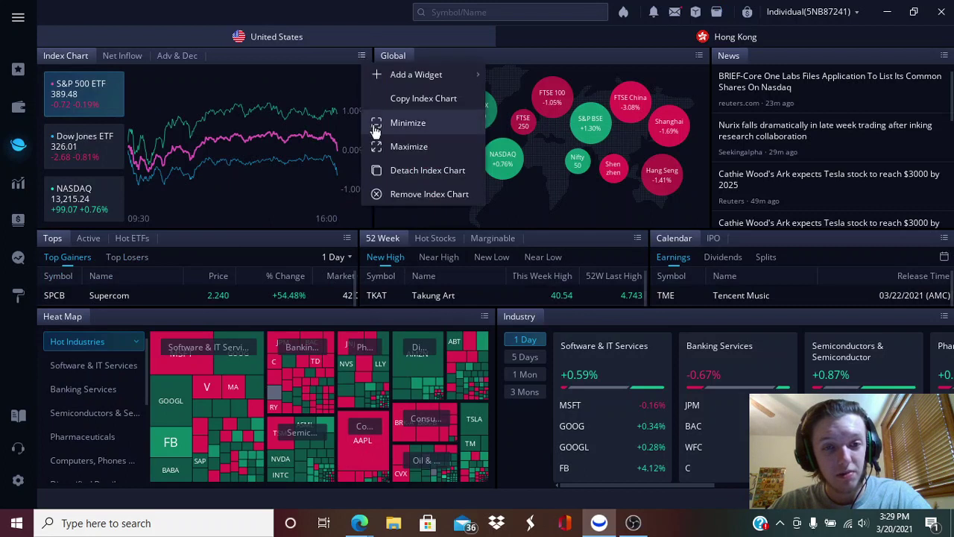
click(376, 146)
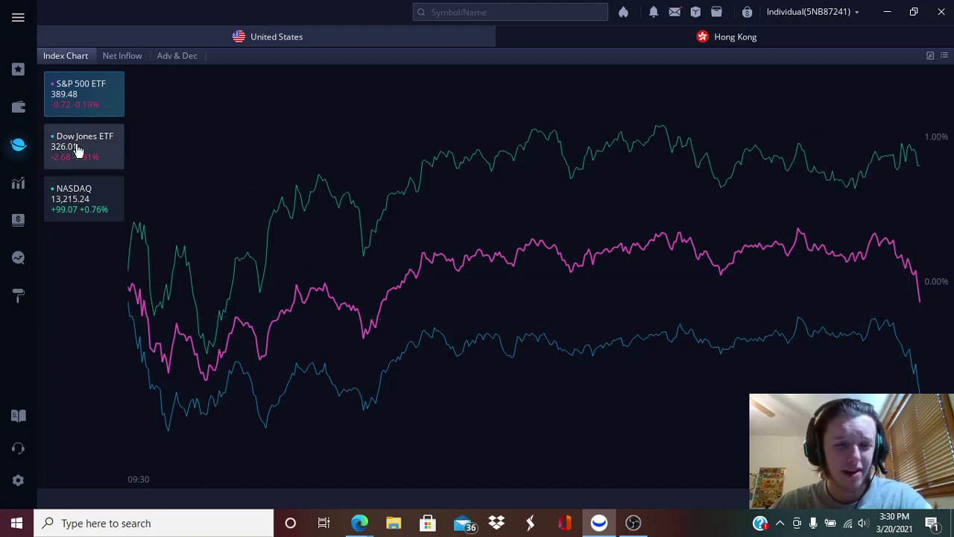
click(13, 184)
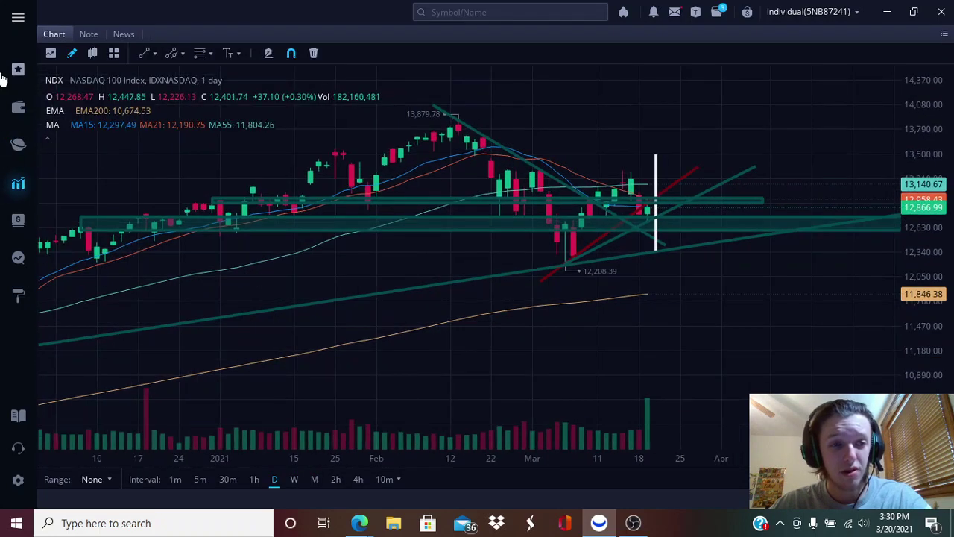
Reopen the NNDM 4-hour chart from the My Positions watchlist and zoom in
click(18, 68)
click(149, 55)
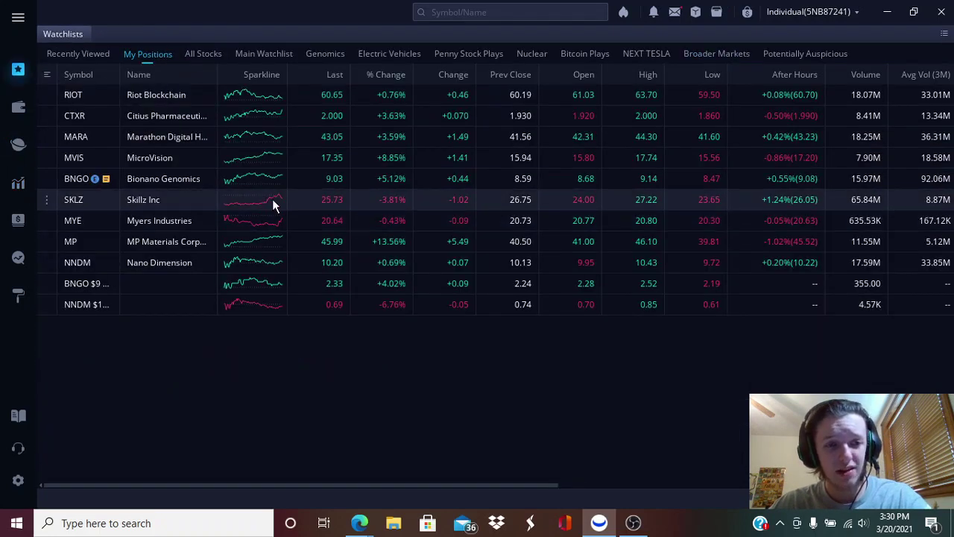
double_click(297, 255)
scroll(712, 361, up, 3)
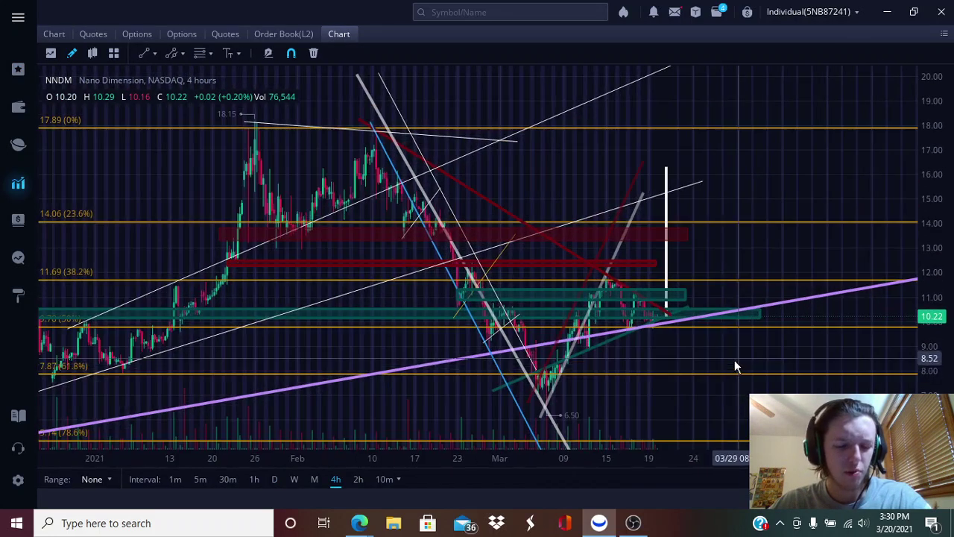
scroll(721, 366, up, 3)
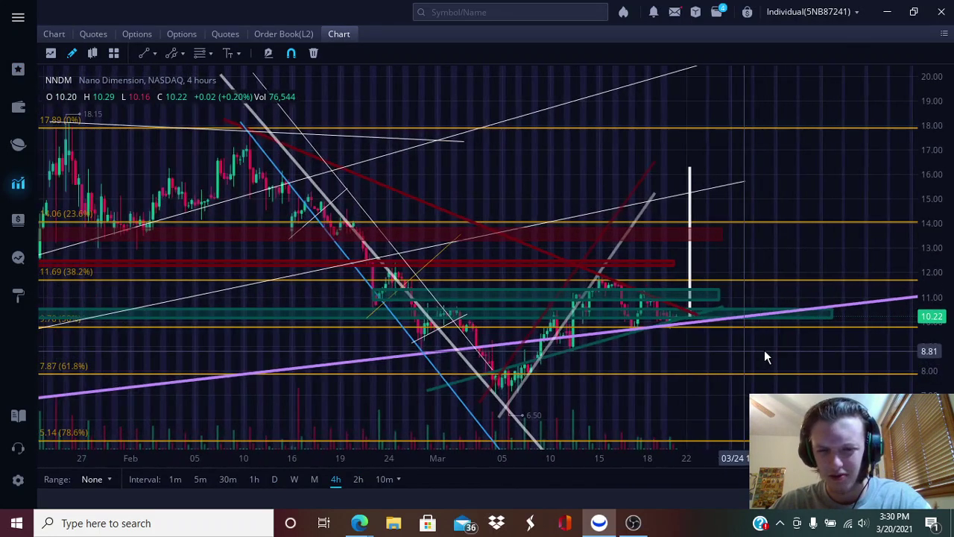
scroll(753, 351, up, 3)
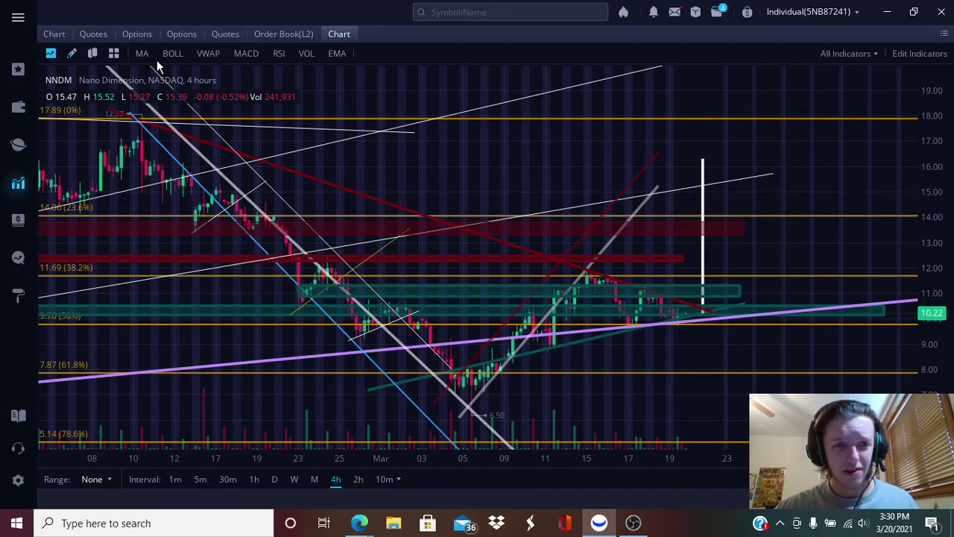
Add RSI and MACD panes to the NNDM 4-hour chart and pan toward later dates
click(279, 54)
click(246, 54)
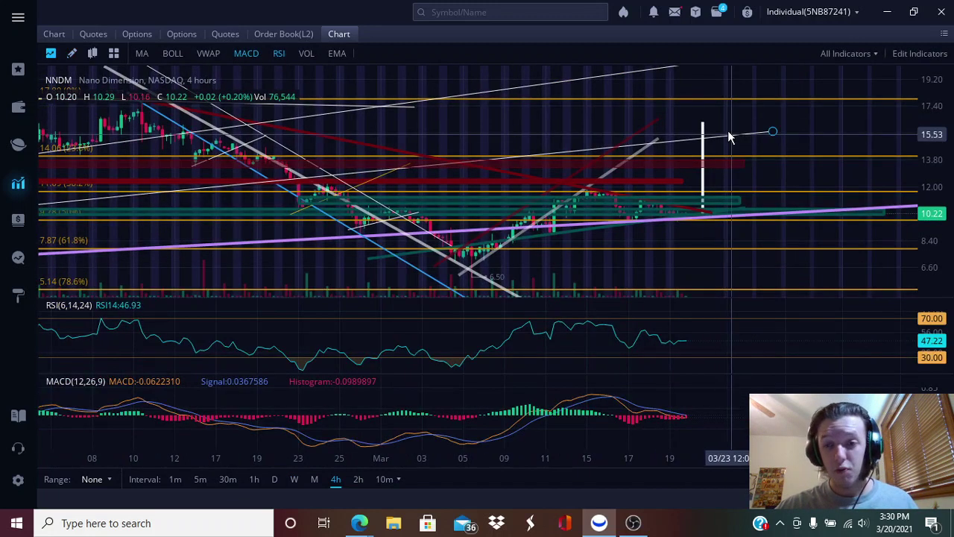
drag(790, 188, 685, 179)
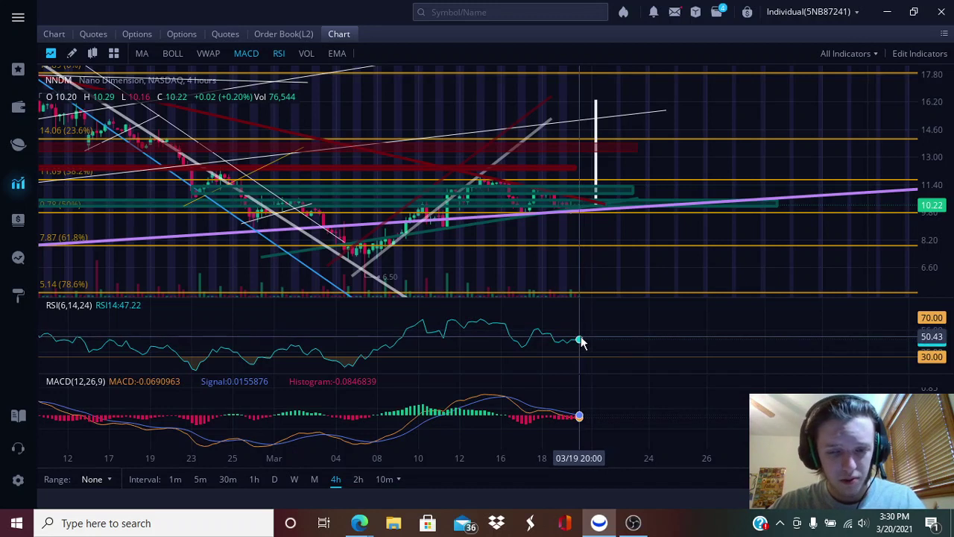
scroll(581, 336, down, 3)
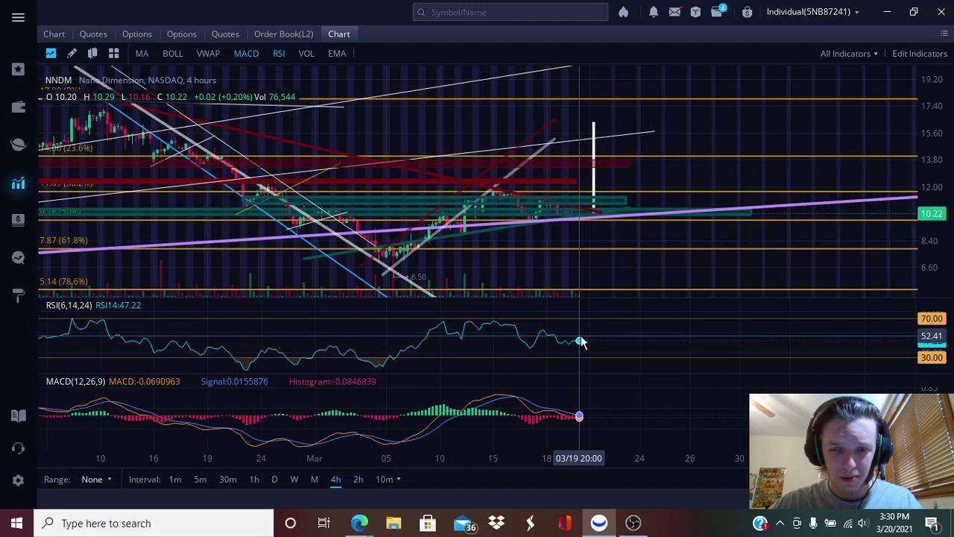
scroll(580, 339, down, 2)
scroll(619, 280, up, 2)
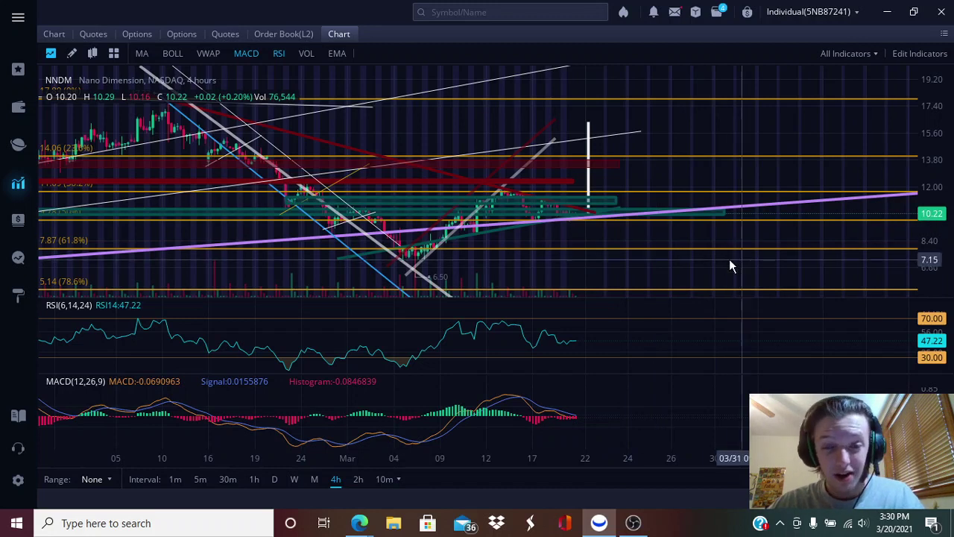
scroll(708, 253, down, 3)
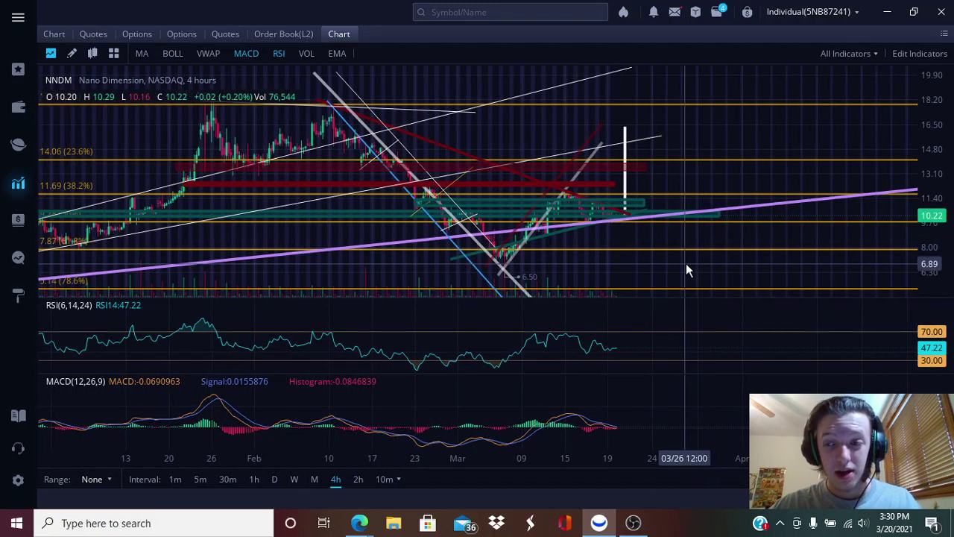
scroll(682, 269, down, 3)
Unlock the account with the 6-digit trading password, review positions, and return to the NNDM chart
click(4, 118)
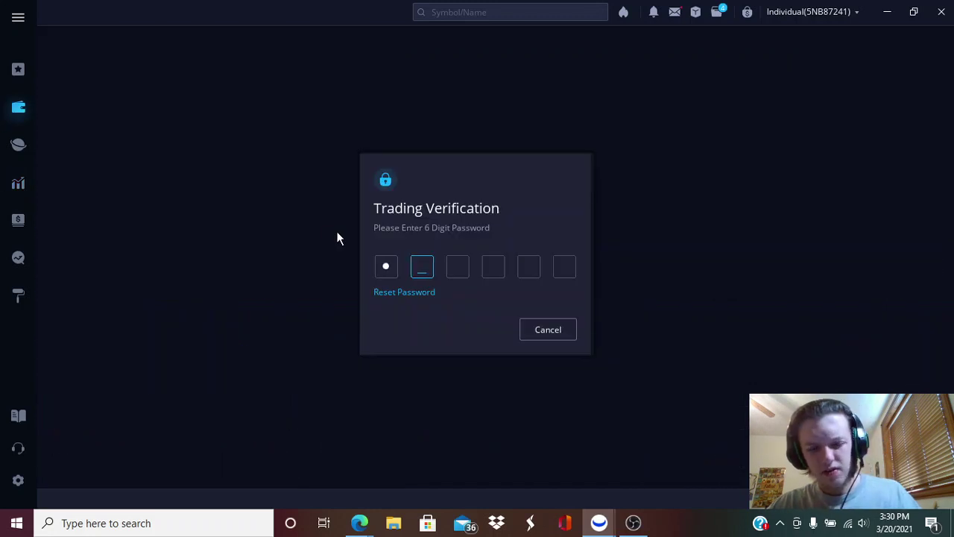
text(******)
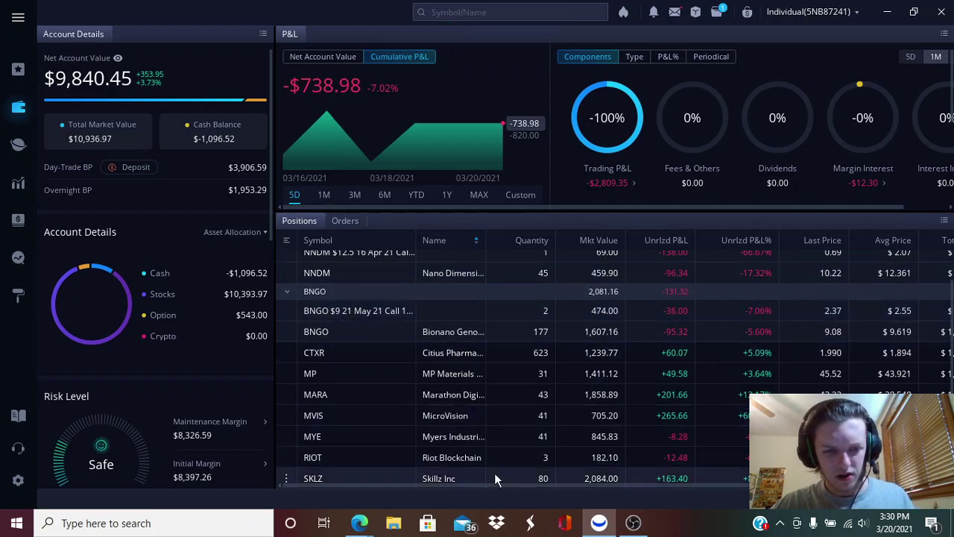
scroll(477, 362, up, 1)
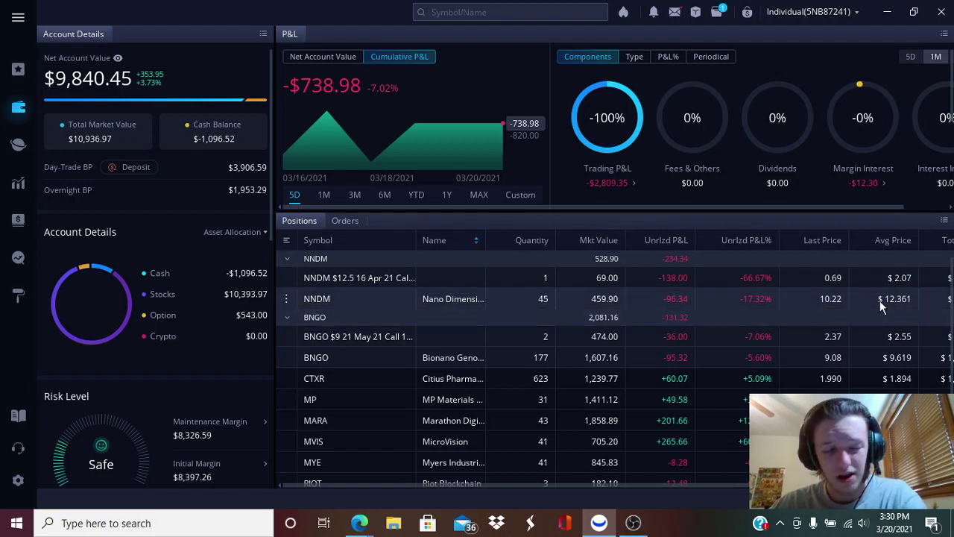
click(18, 183)
scroll(674, 267, up, 2)
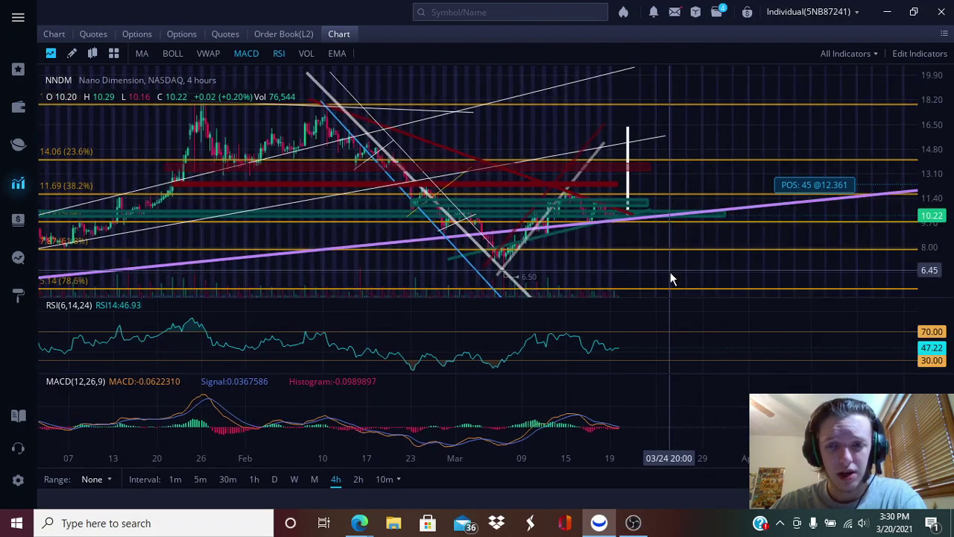
Remove the RSI and MACD panes, glance at account P&L, and reopen the NNDM chart
scroll(746, 247, up, 2)
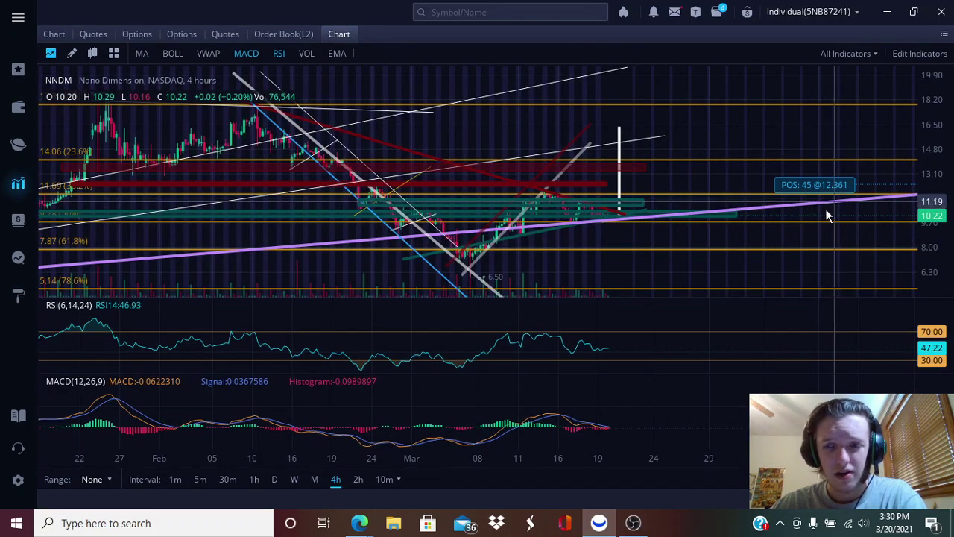
scroll(680, 258, up, 2)
scroll(637, 260, down, 2)
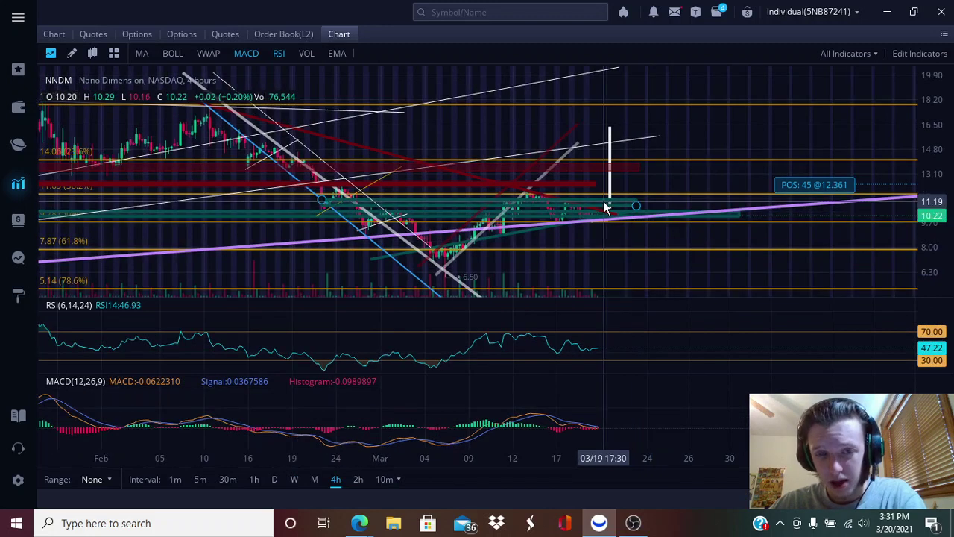
click(280, 53)
click(252, 59)
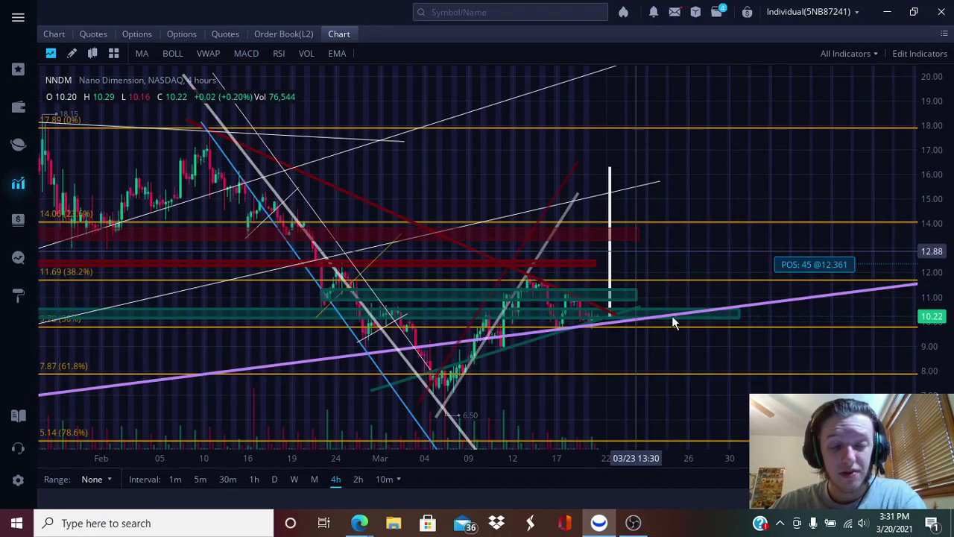
click(18, 107)
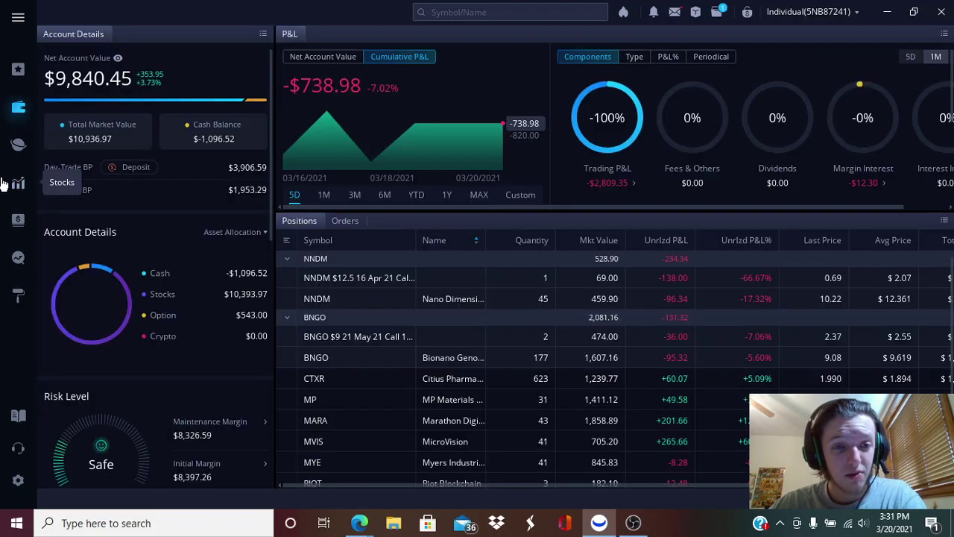
click(18, 182)
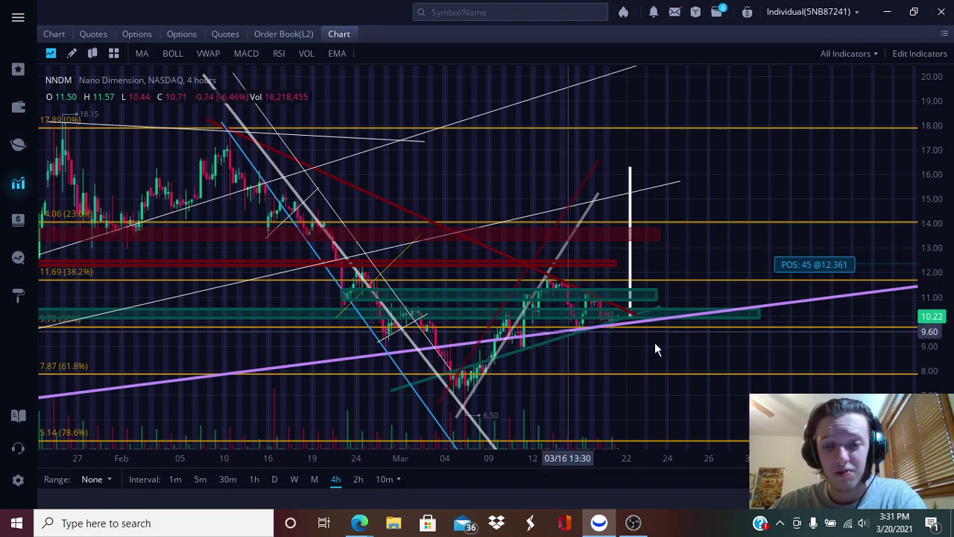
Add MA and EMA lines and switch the NNDM chart to daily candles
click(145, 55)
click(334, 57)
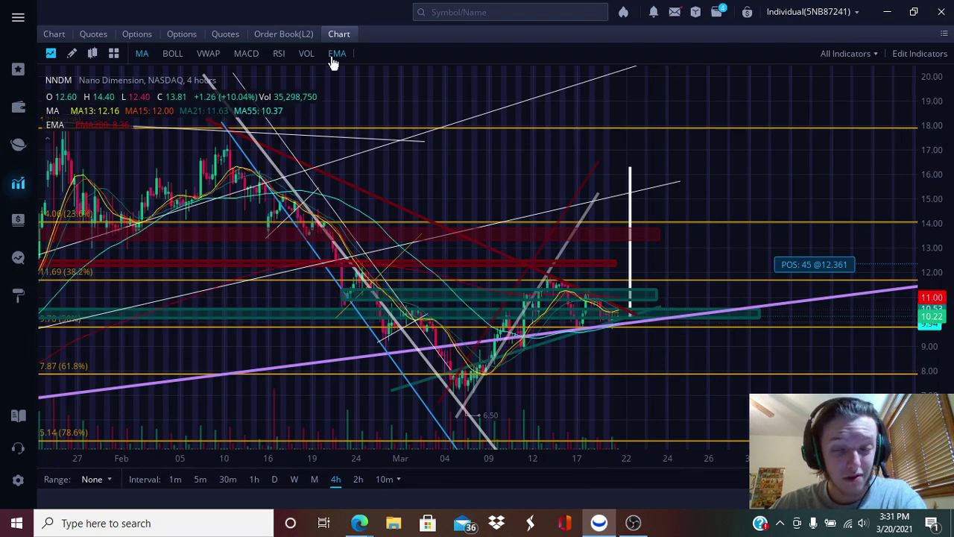
click(274, 479)
drag(539, 275, 594, 342)
scroll(588, 323, up, 2)
scroll(584, 344, up, 2)
scroll(661, 336, up, 2)
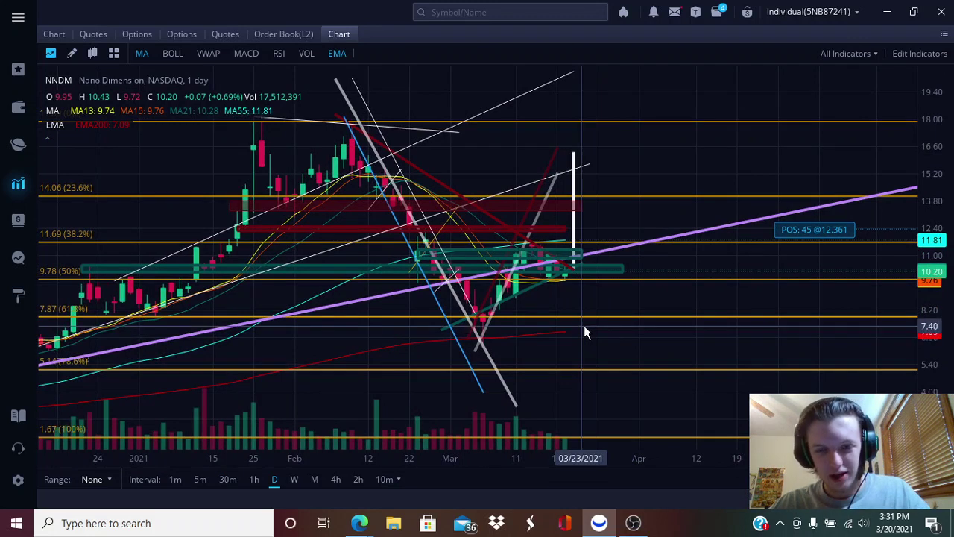
drag(646, 292, 665, 307)
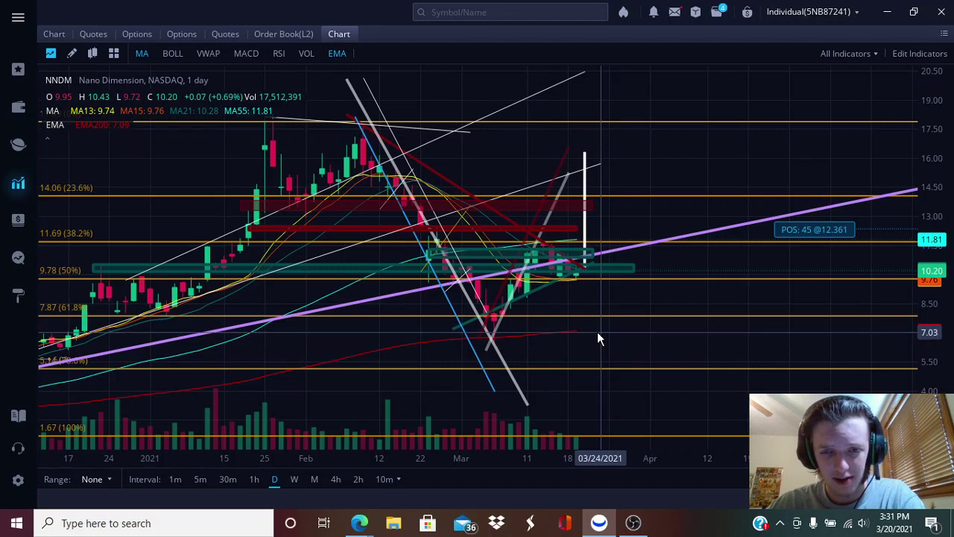
Inspect the teal zone near 9.78, pan the daily chart, and add the MACD panel
click(597, 270)
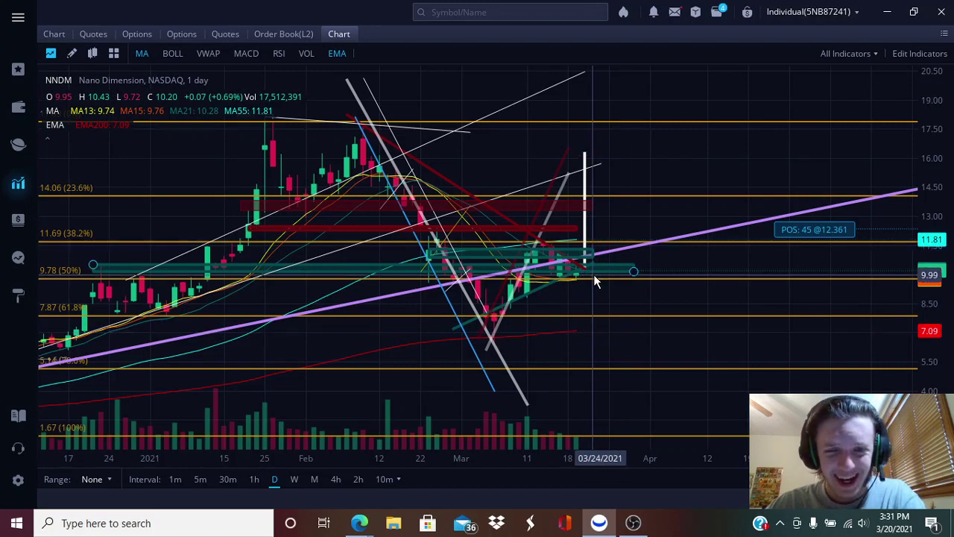
drag(622, 307, 575, 304)
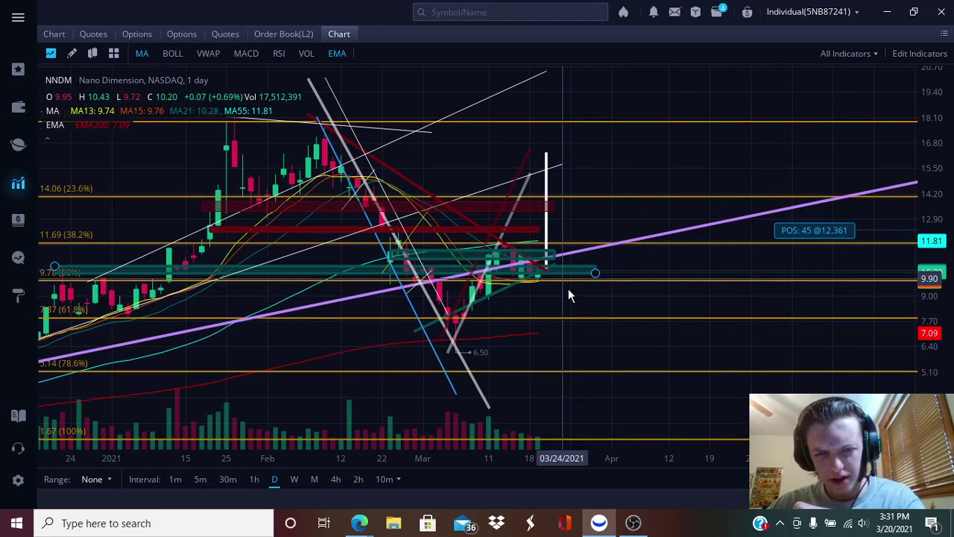
scroll(570, 292, down, 2)
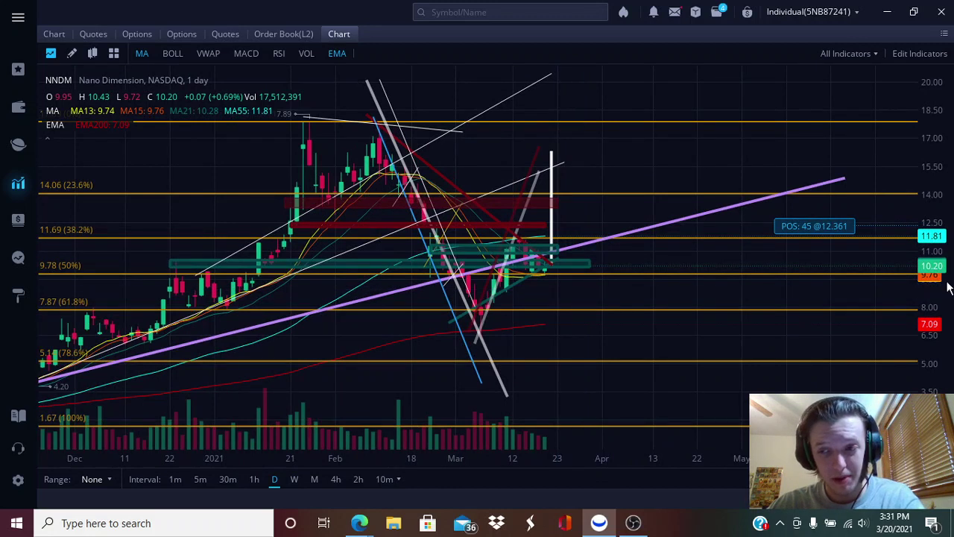
drag(592, 307, 604, 296)
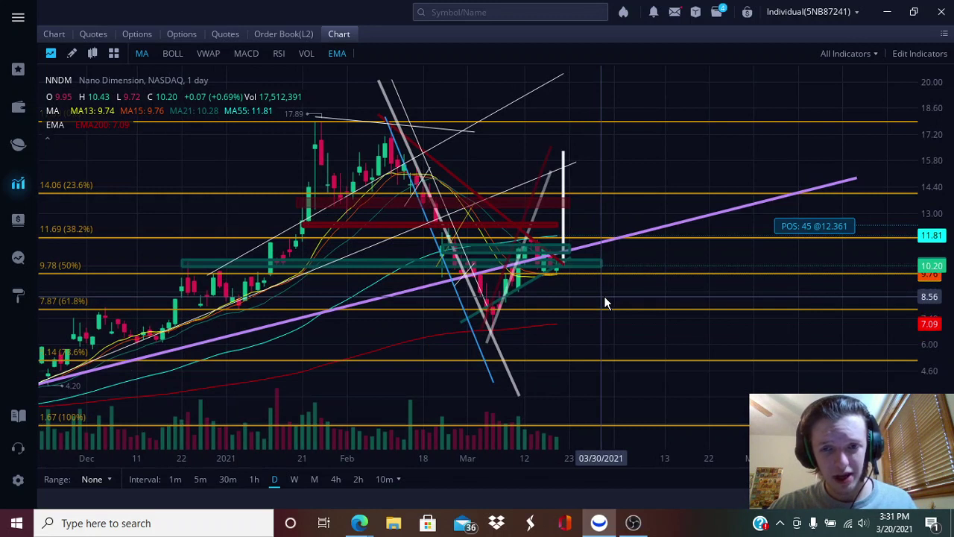
scroll(606, 303, down, 2)
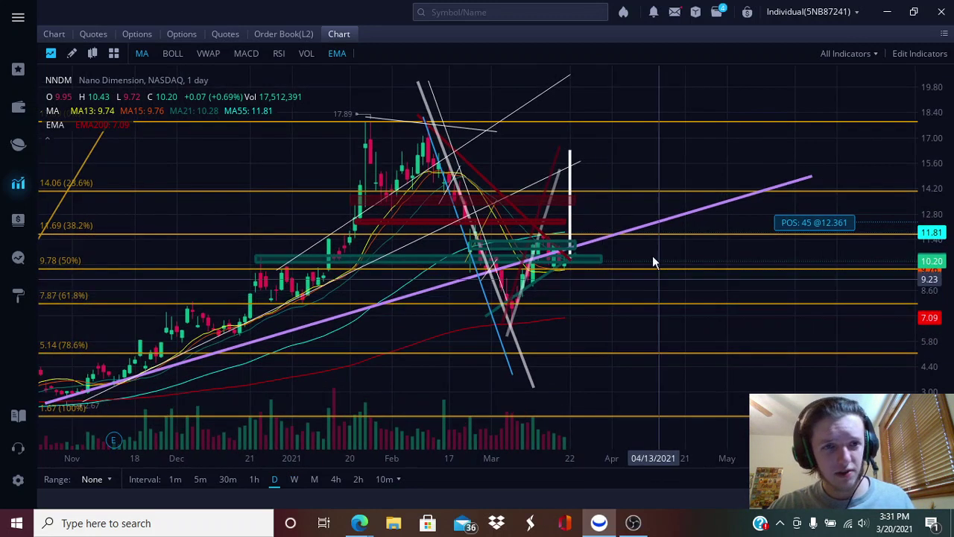
click(238, 55)
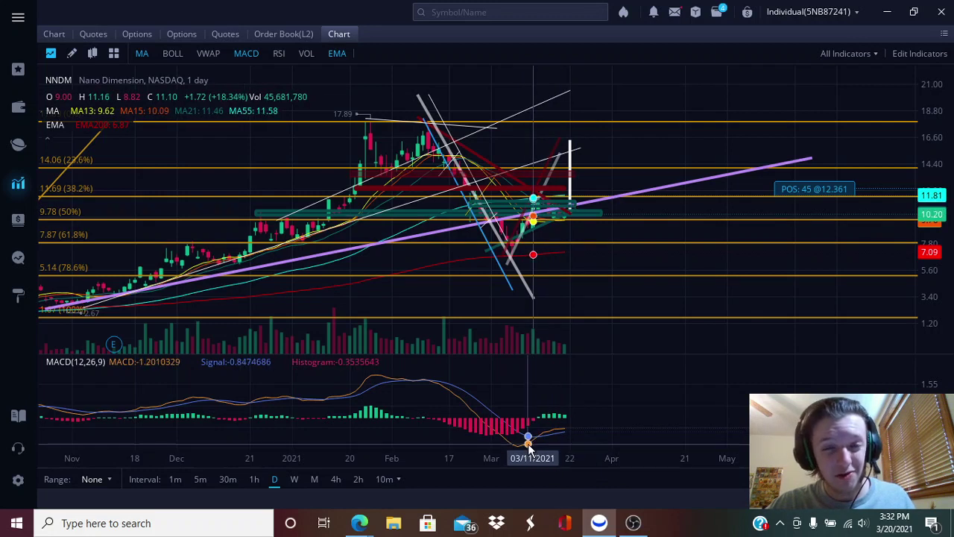
click(335, 478)
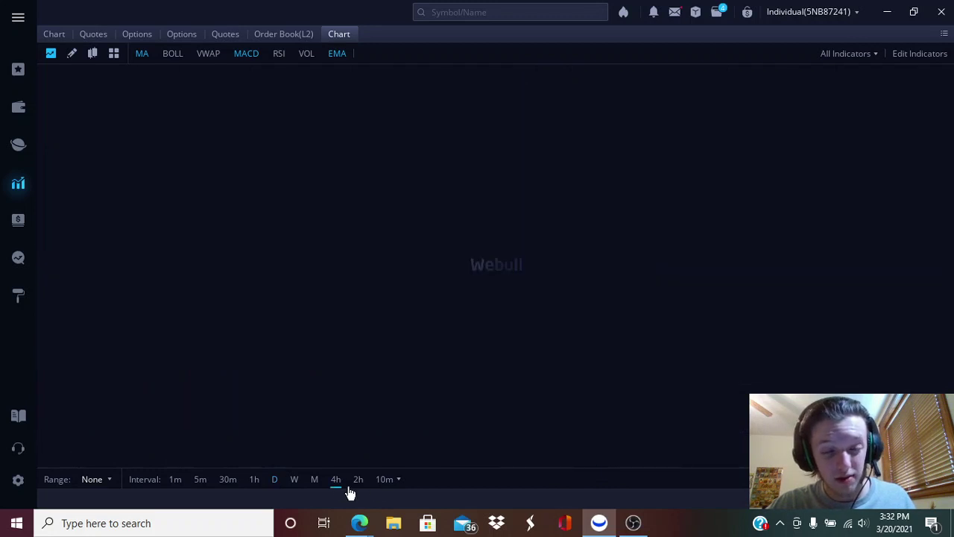
Pan the 4-hour NNDM chart, opening and closing the interval list without changing it
drag(797, 320, 563, 318)
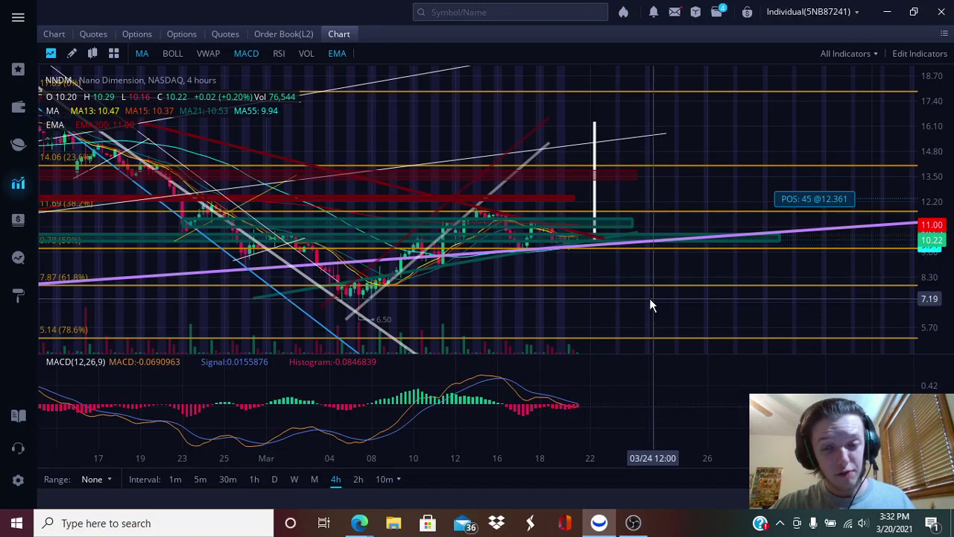
scroll(663, 306, down, 5)
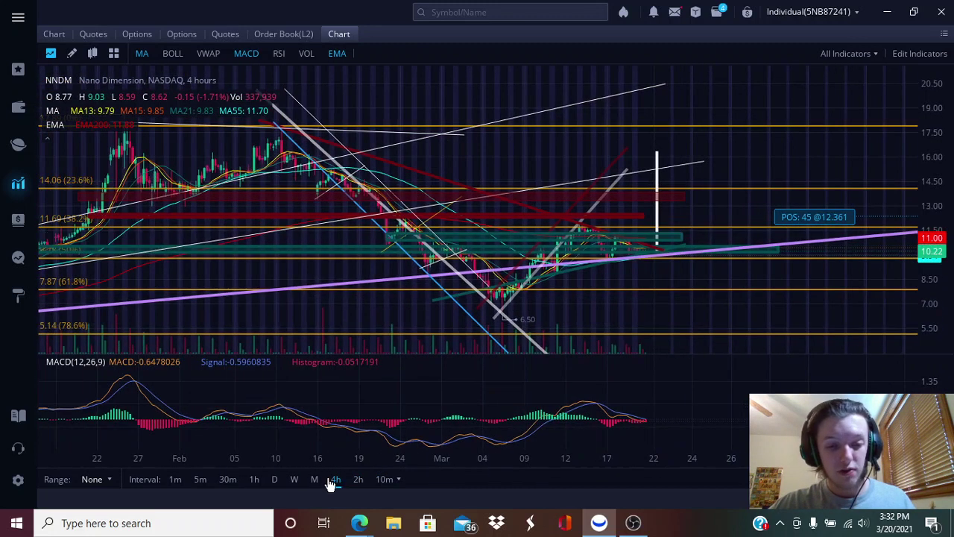
click(400, 482)
scroll(462, 417, down, 3)
scroll(460, 421, up, 3)
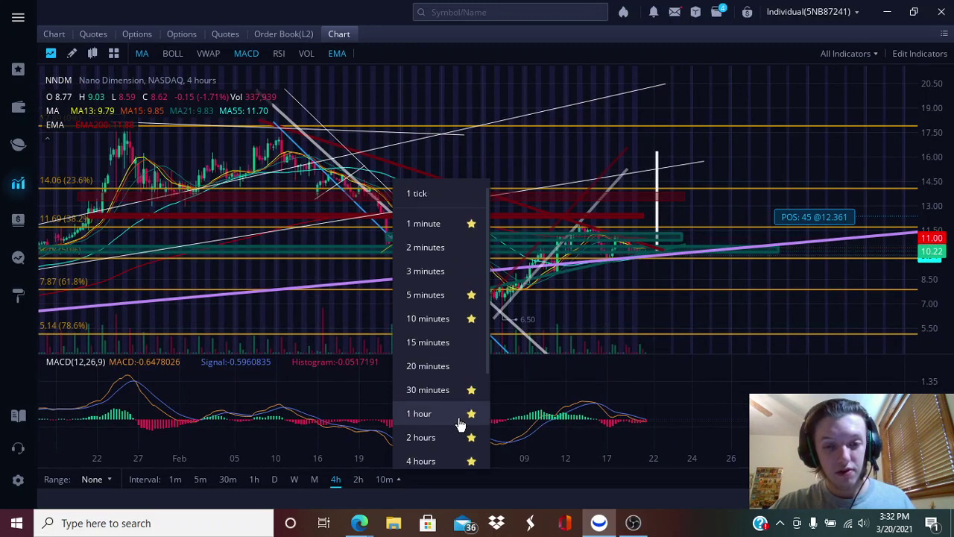
scroll(460, 425, down, 3)
click(661, 319)
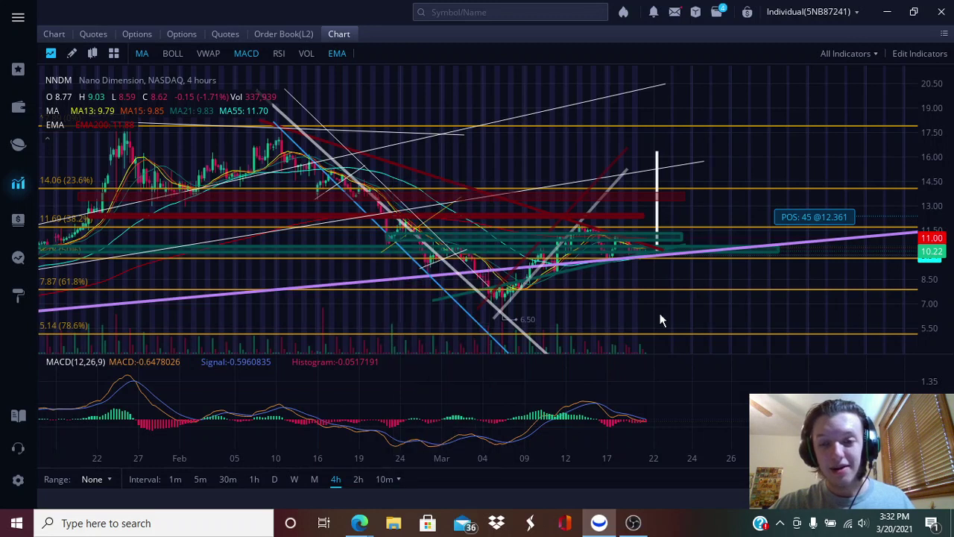
drag(699, 331, 666, 329)
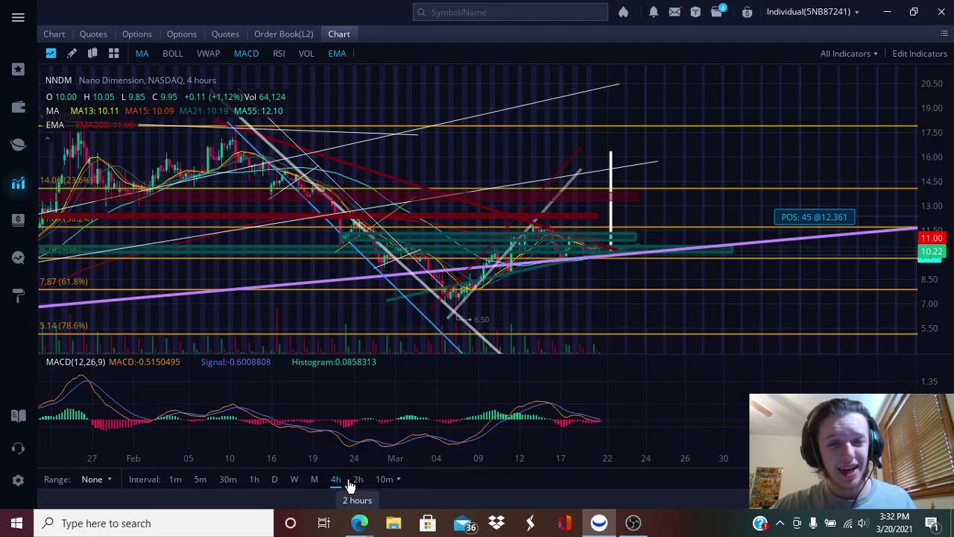
click(274, 479)
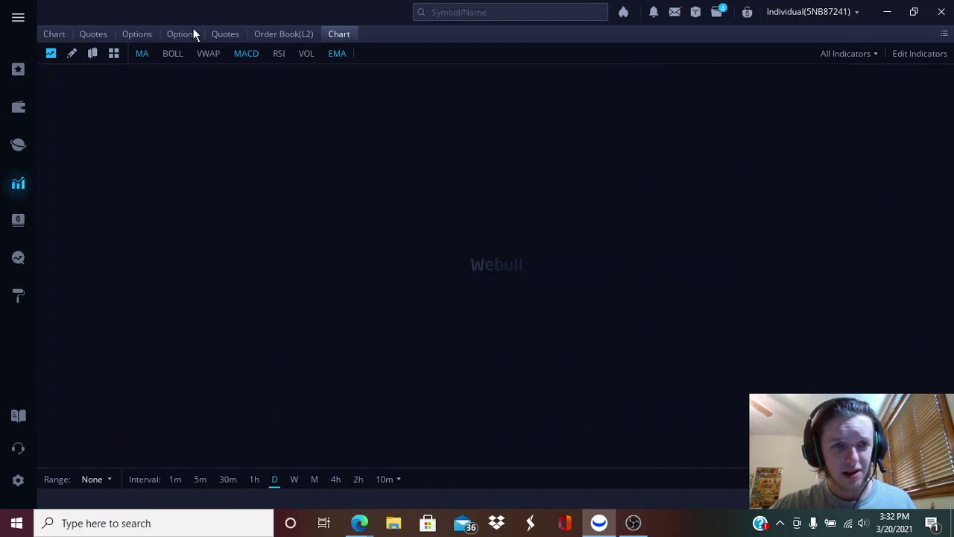
Briefly add Bollinger bands, then remove MACD, moving averages and Bollinger bands from the daily chart
click(172, 53)
drag(507, 186, 607, 203)
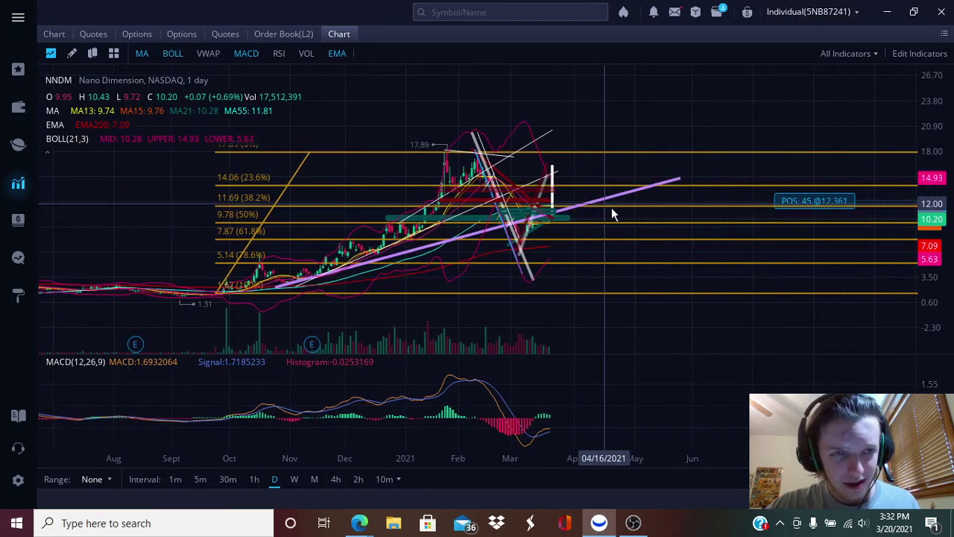
scroll(574, 194, up, 2)
click(250, 56)
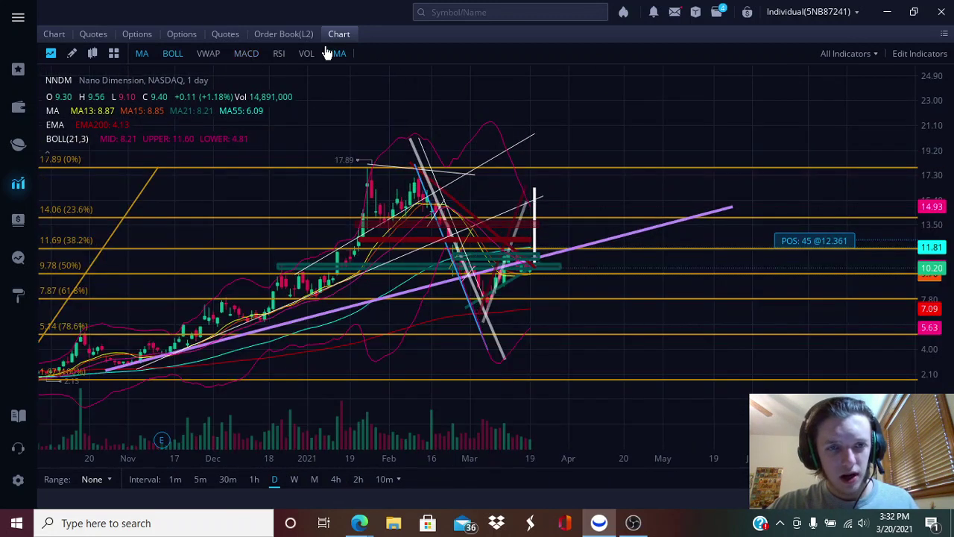
click(141, 53)
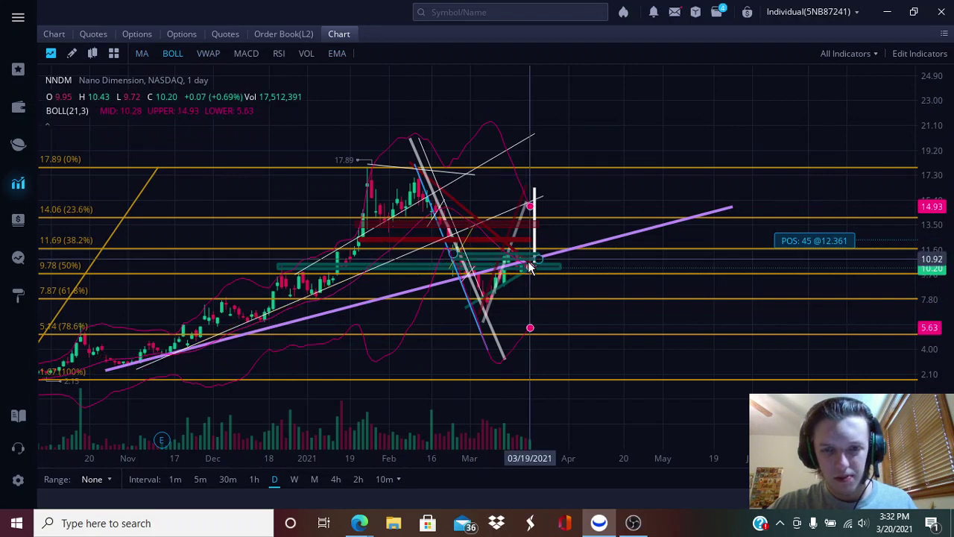
scroll(537, 268, up, 2)
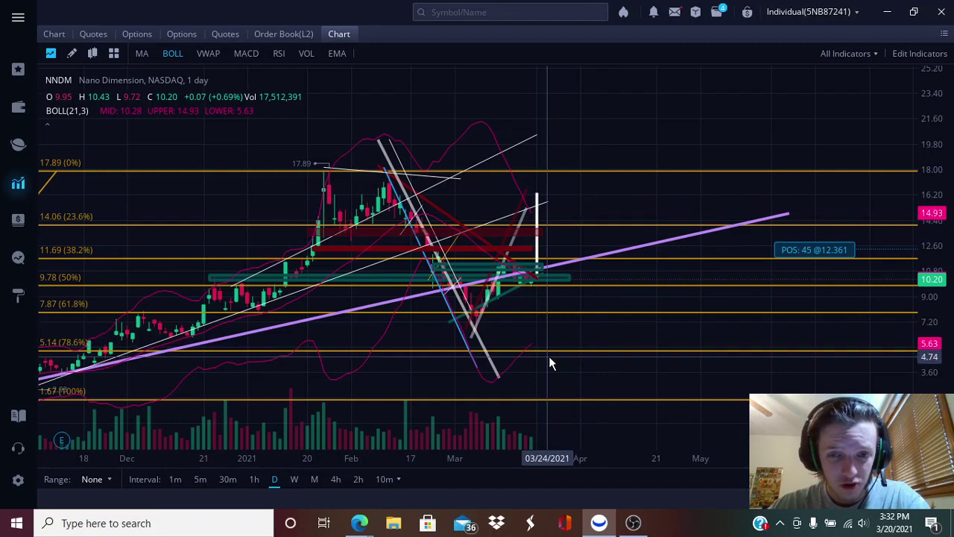
drag(568, 332, 554, 337)
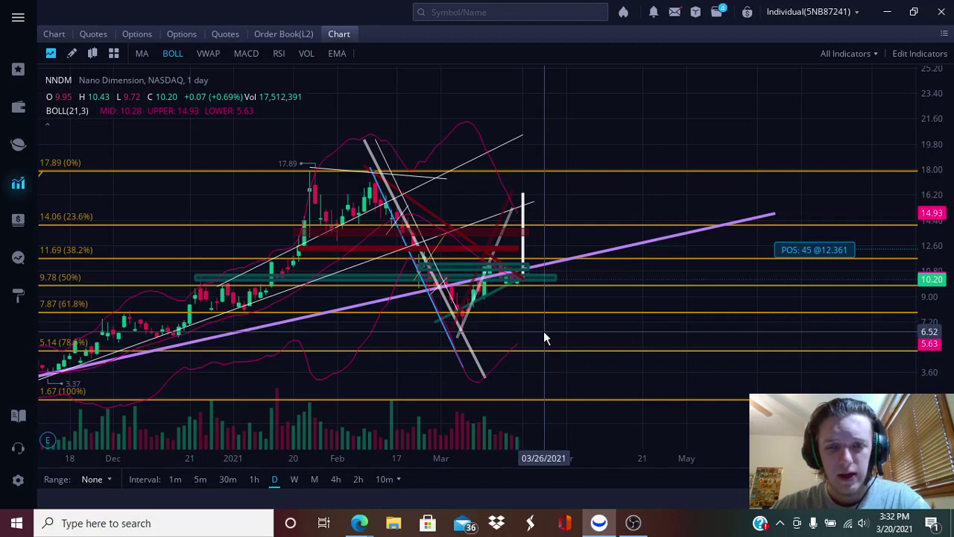
drag(543, 331, 567, 332)
scroll(570, 337, down, 2)
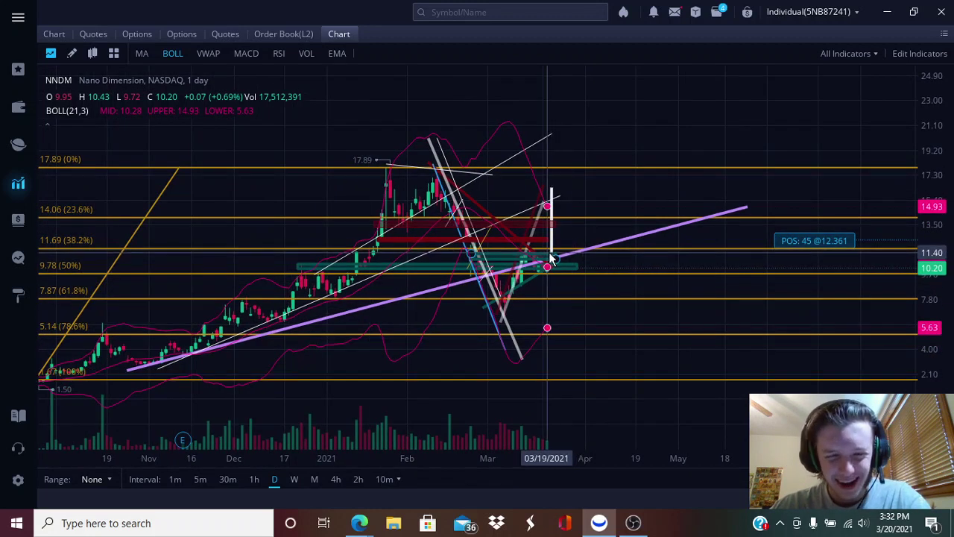
drag(560, 223, 548, 211)
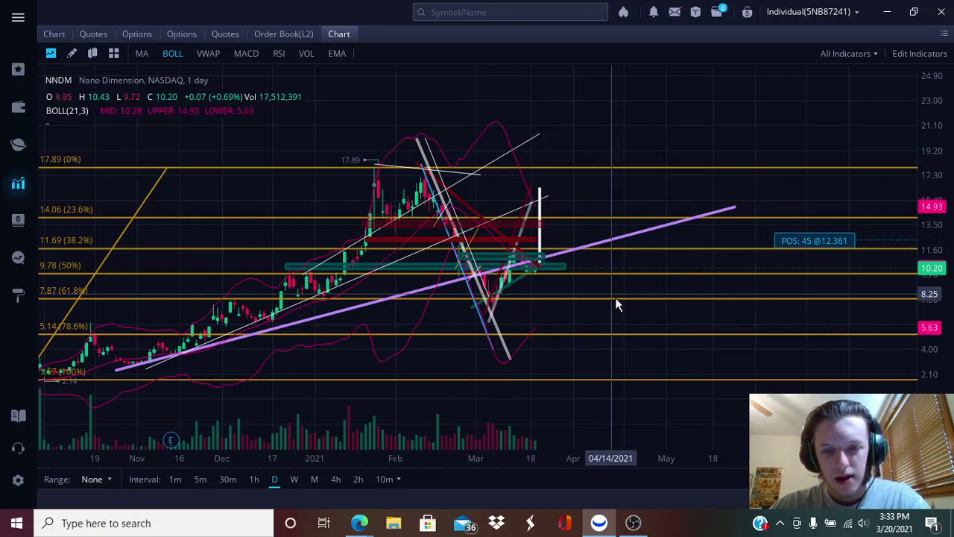
click(183, 58)
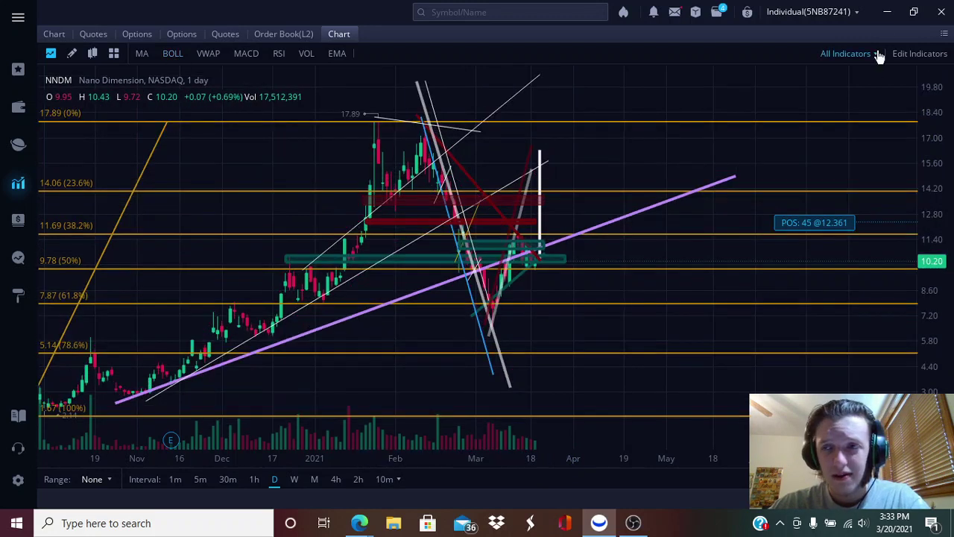
Hide the trading window and flip through the ARKQ and ARKW tabs back to Fintel NNDM
click(882, 16)
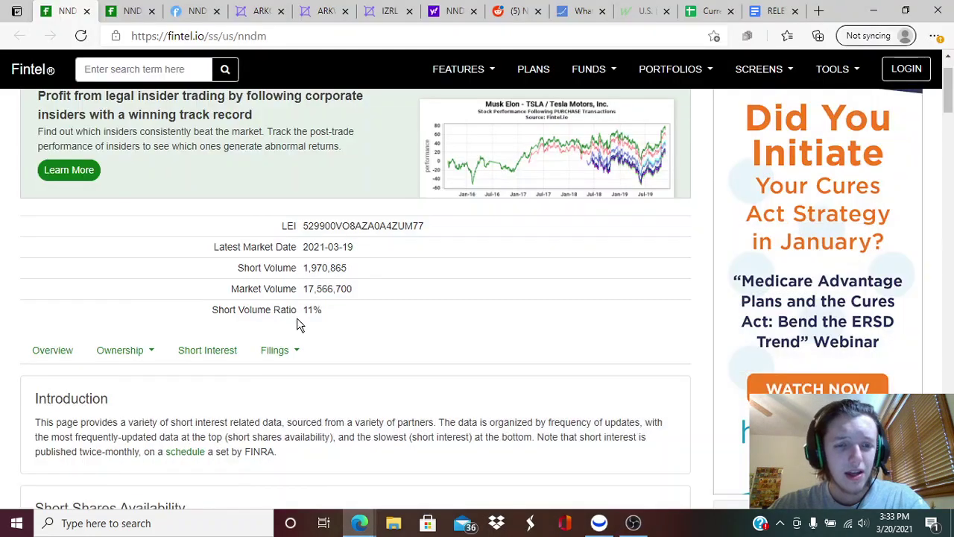
click(261, 11)
click(322, 11)
click(71, 12)
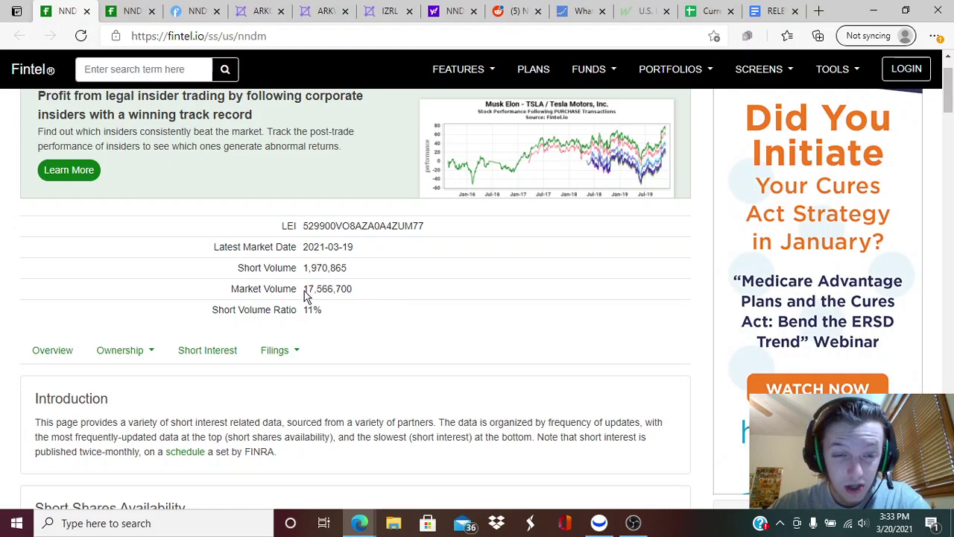
Highlight the Short Volume 1,970,865 and Market Volume 17,566,700 figures on Fintel
double_click(332, 291)
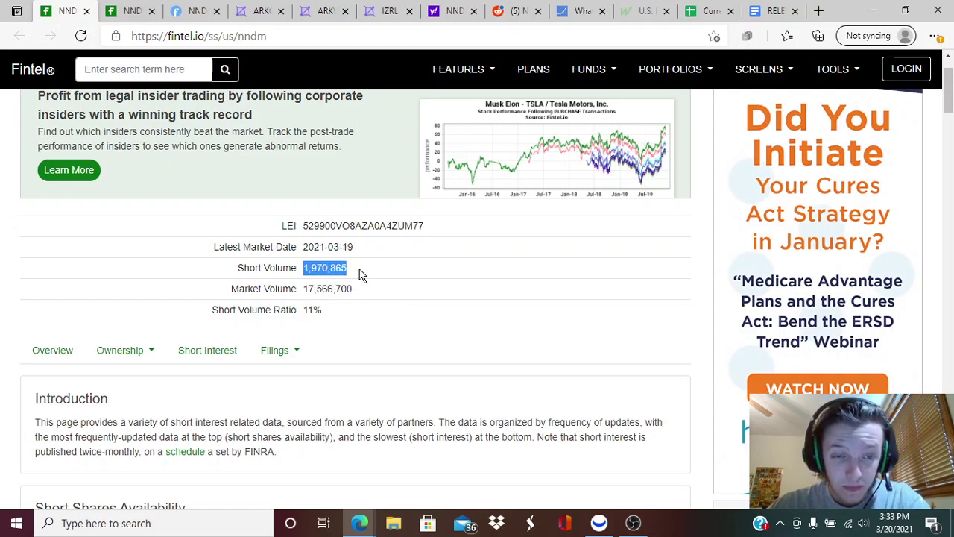
double_click(319, 291)
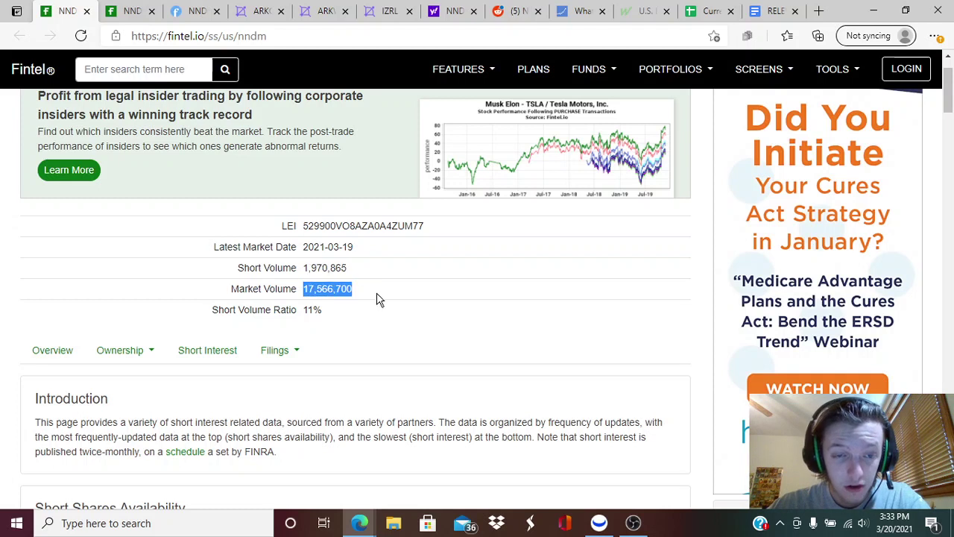
double_click(239, 270)
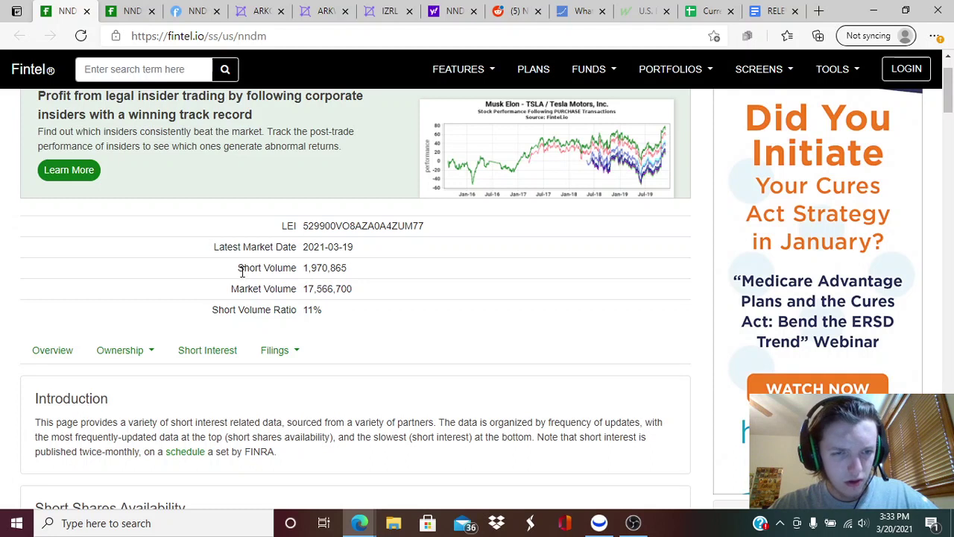
drag(240, 270, 362, 273)
click(335, 269)
click(330, 320)
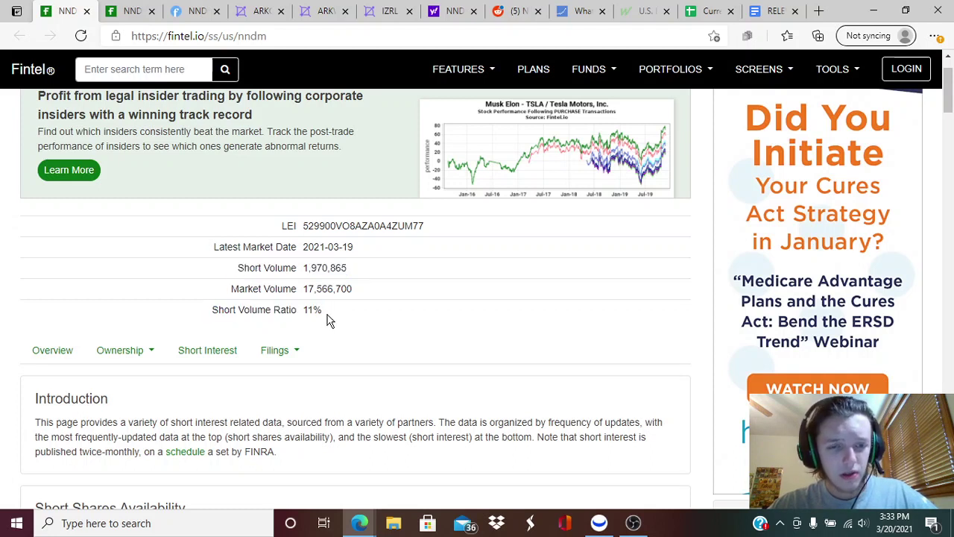
drag(302, 276, 373, 277)
drag(296, 291, 372, 294)
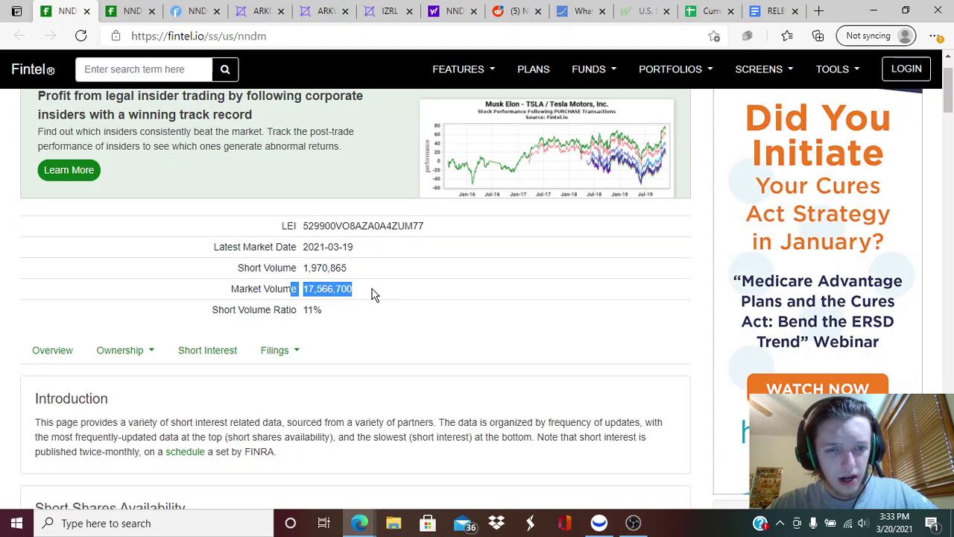
click(318, 292)
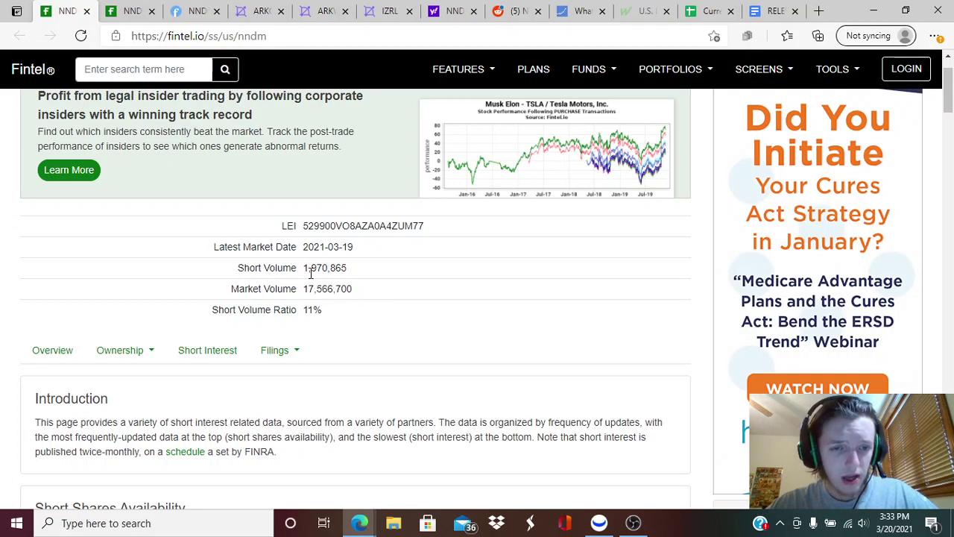
drag(302, 292, 408, 297)
Highlight the Market Volume figure and the 11% short volume ratio
drag(303, 268, 371, 280)
click(310, 294)
drag(311, 294, 410, 294)
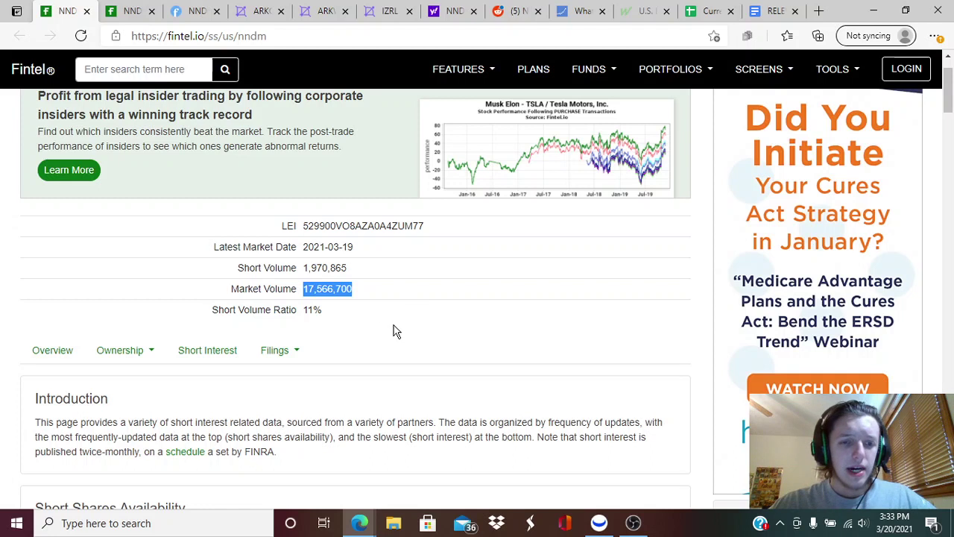
click(312, 310)
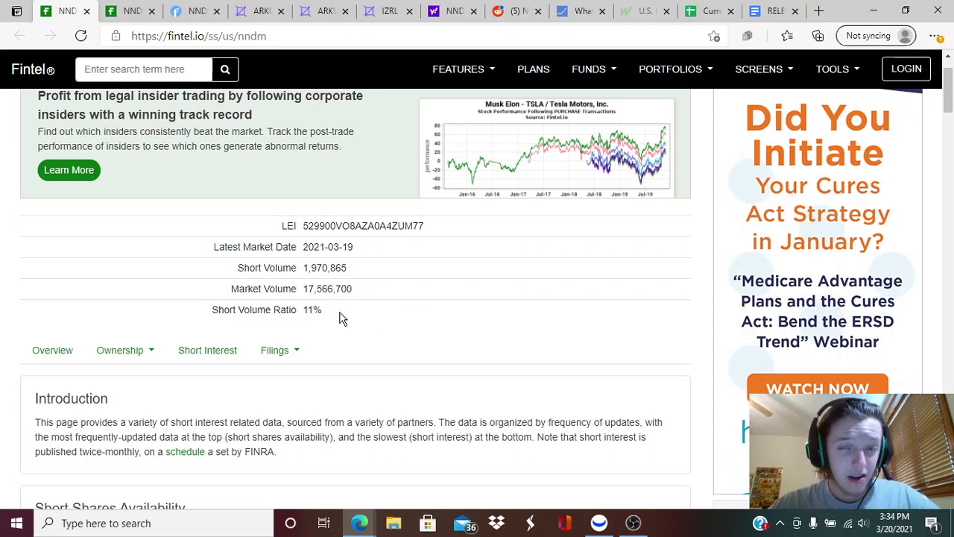
drag(305, 289, 372, 309)
click(373, 313)
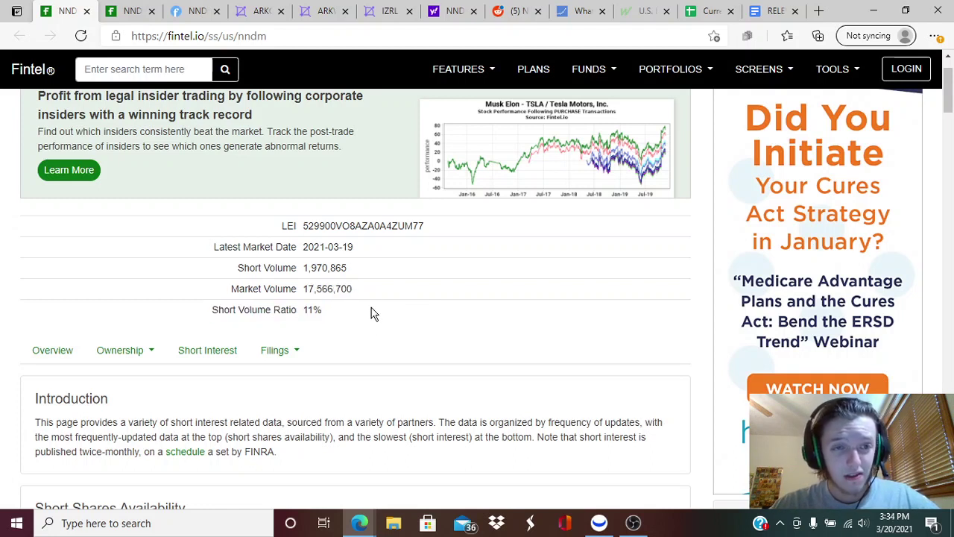
drag(302, 311, 331, 320)
click(320, 310)
click(313, 316)
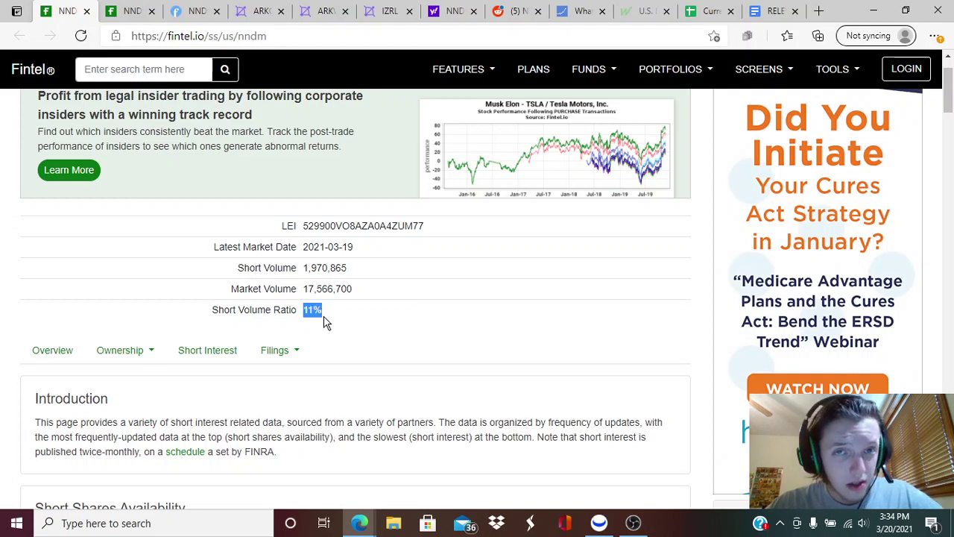
click(320, 313)
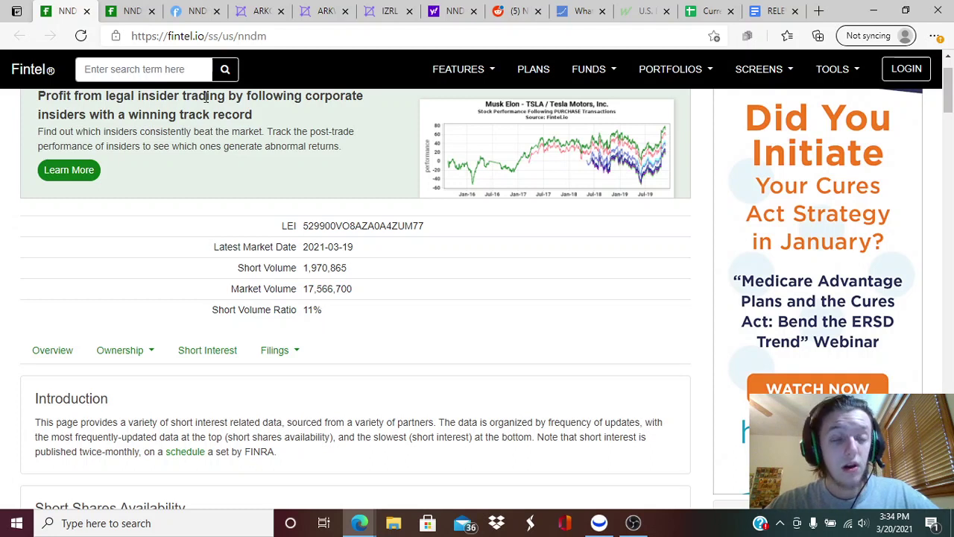
Open NNDM's institutional ownership page and highlight the 21.69% institutional share
click(139, 18)
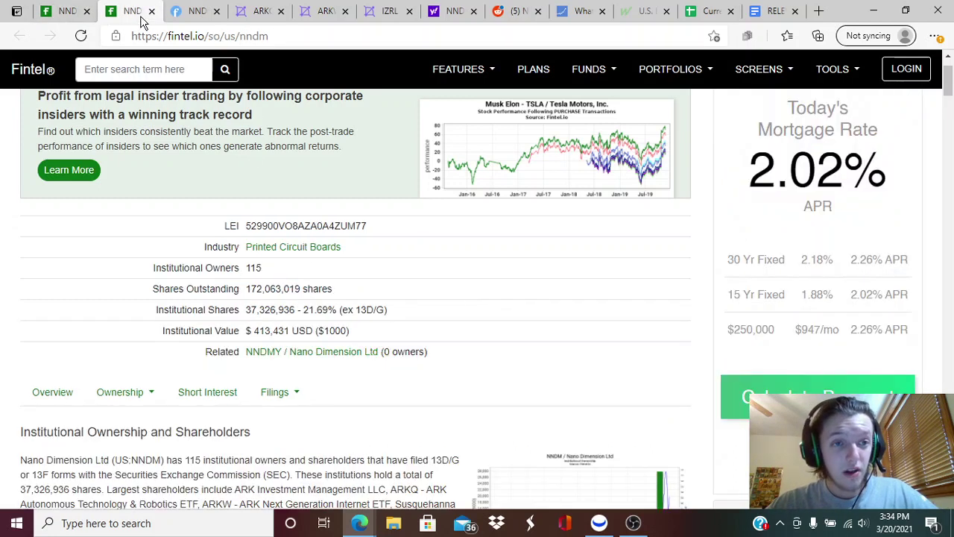
click(67, 18)
click(123, 15)
drag(302, 309, 329, 309)
click(279, 312)
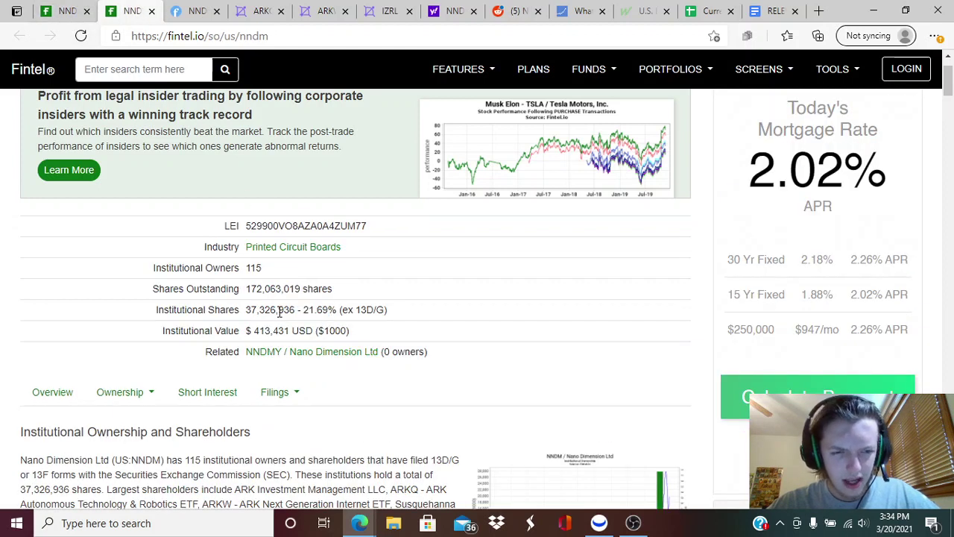
click(191, 12)
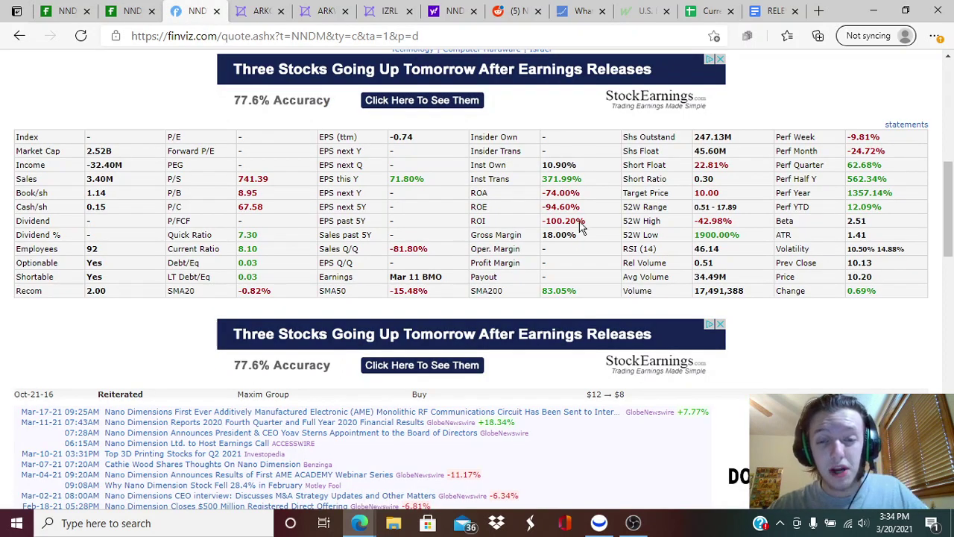
Highlight NNDM's Sales, Inst Own and Short Float rows in Finviz, then view ARKQ's NNDM holdings
drag(543, 165, 589, 182)
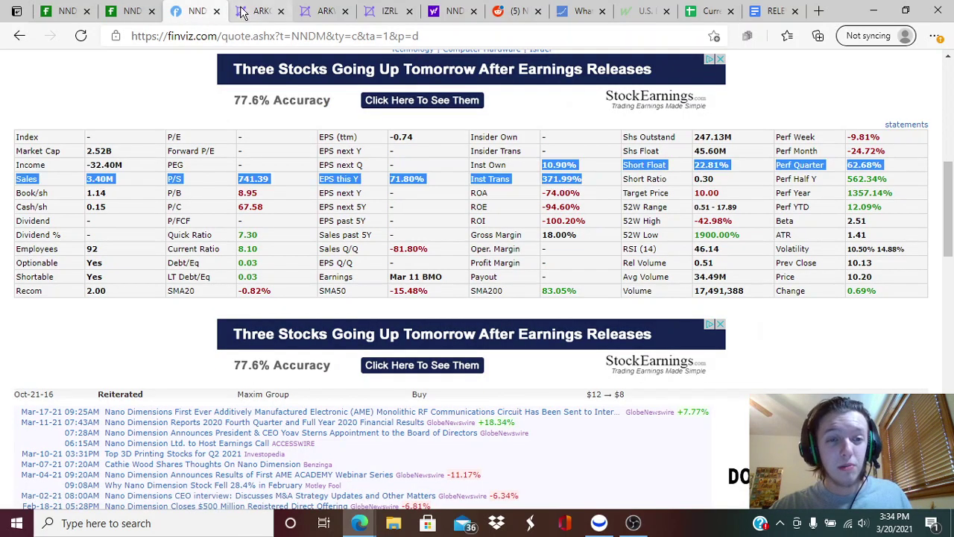
click(242, 13)
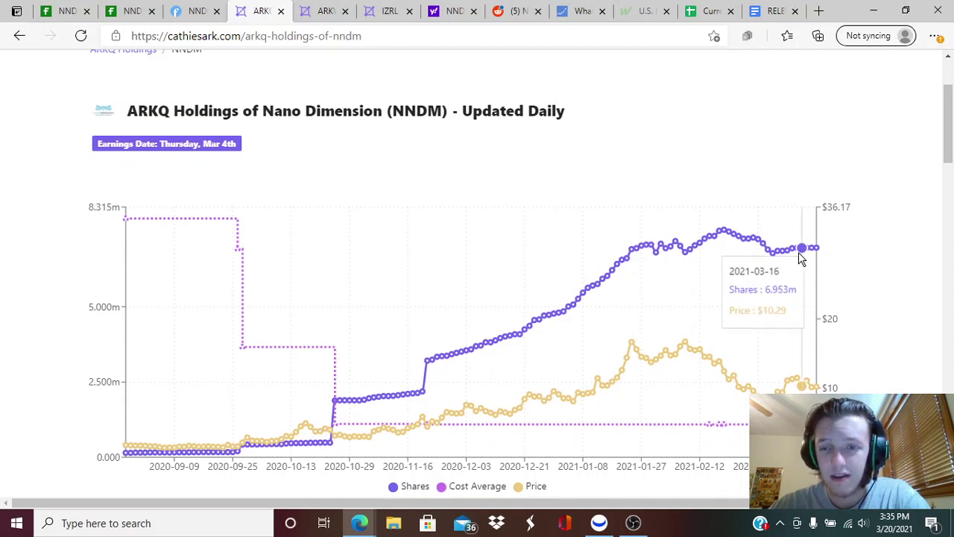
View ARKW's and IZRL's NNDM holdings charts, including the 45.846m-share spike on 2021-03-15
click(326, 12)
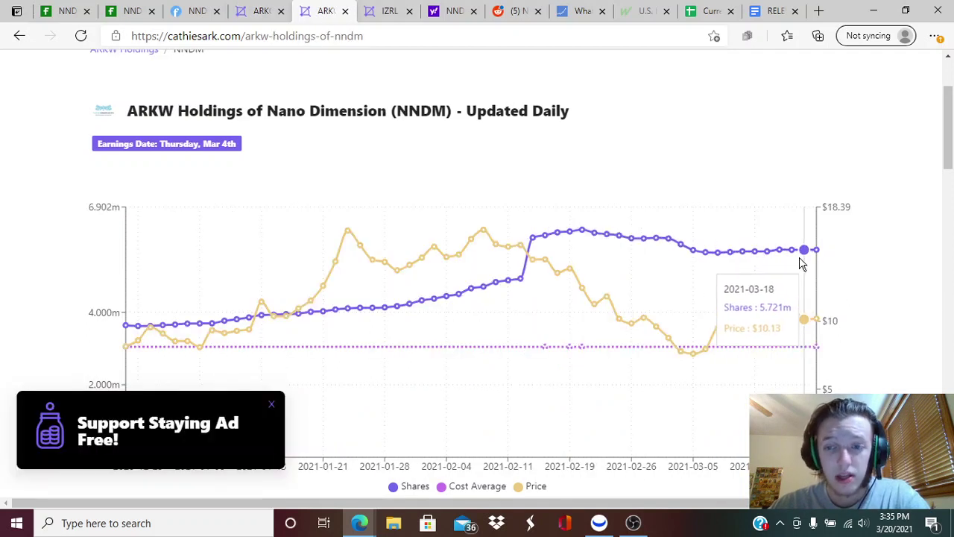
click(389, 12)
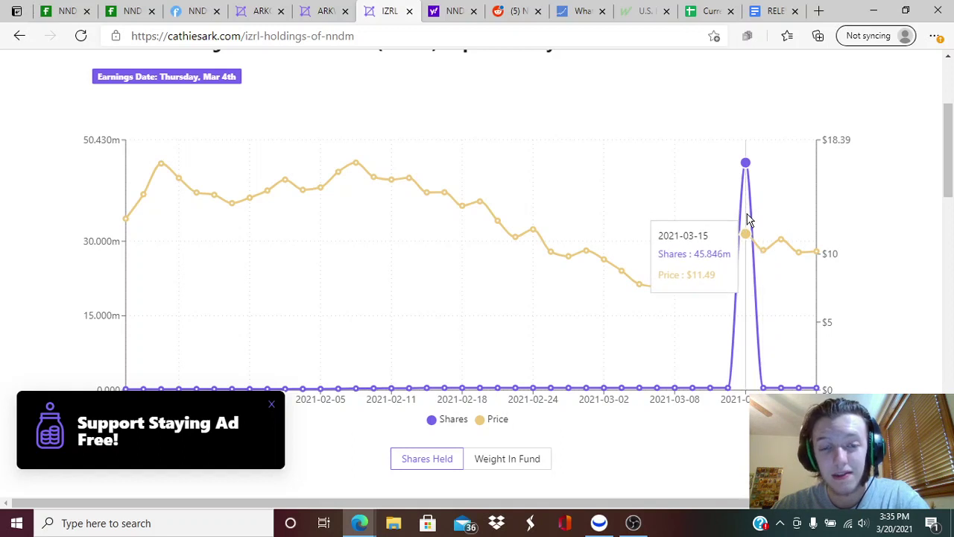
scroll(746, 348, up, 2)
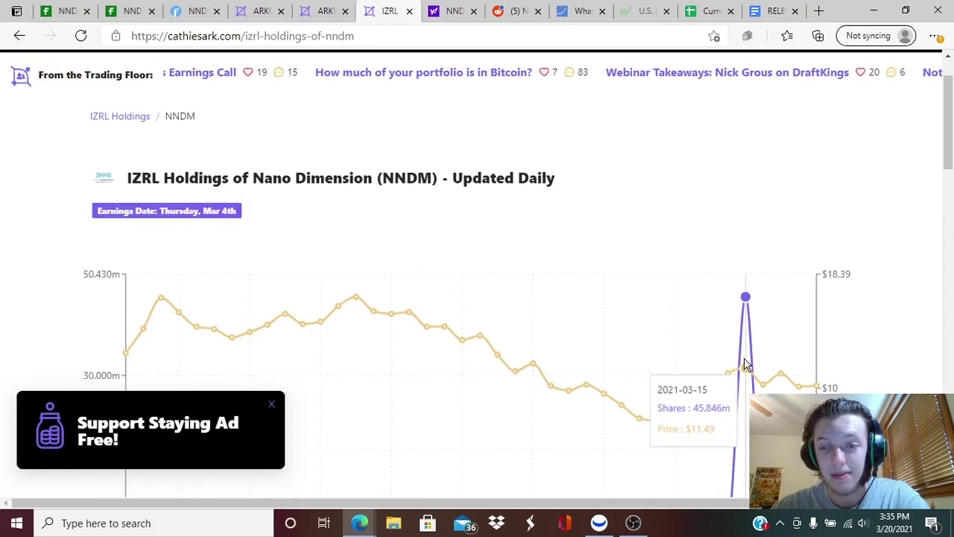
scroll(737, 278, down, 1)
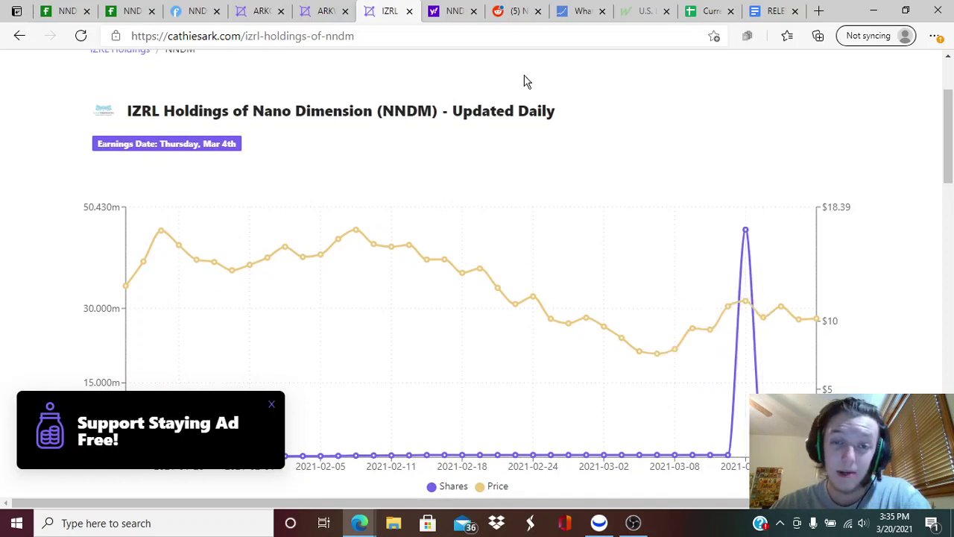
Glance at the Yahoo Finance article, recheck the IZRL chart, then move to the article
click(446, 19)
click(417, 15)
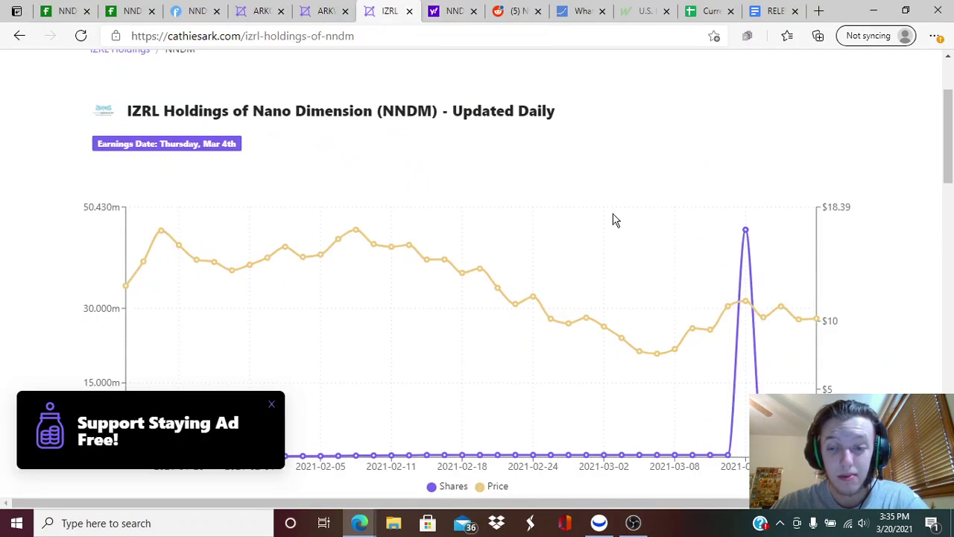
scroll(663, 370, down, 1)
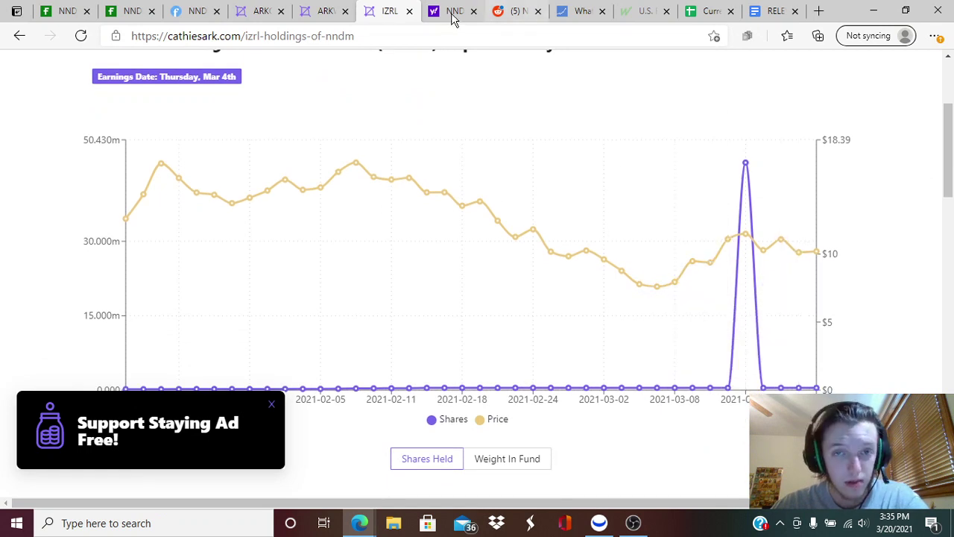
key(ctrl+Tab)
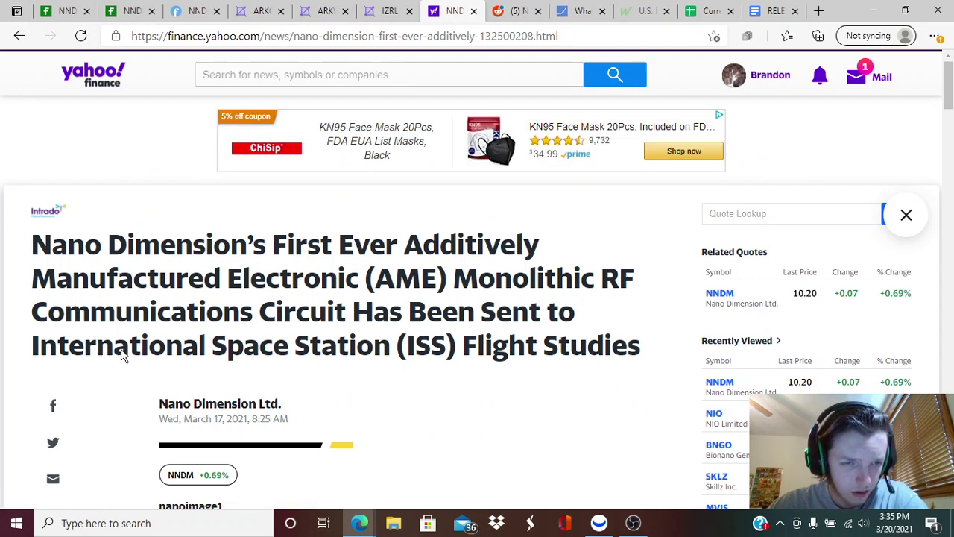
Read the Yahoo Finance Nano Dimension space-station article, highlighting its headline
scroll(123, 356, down, 2)
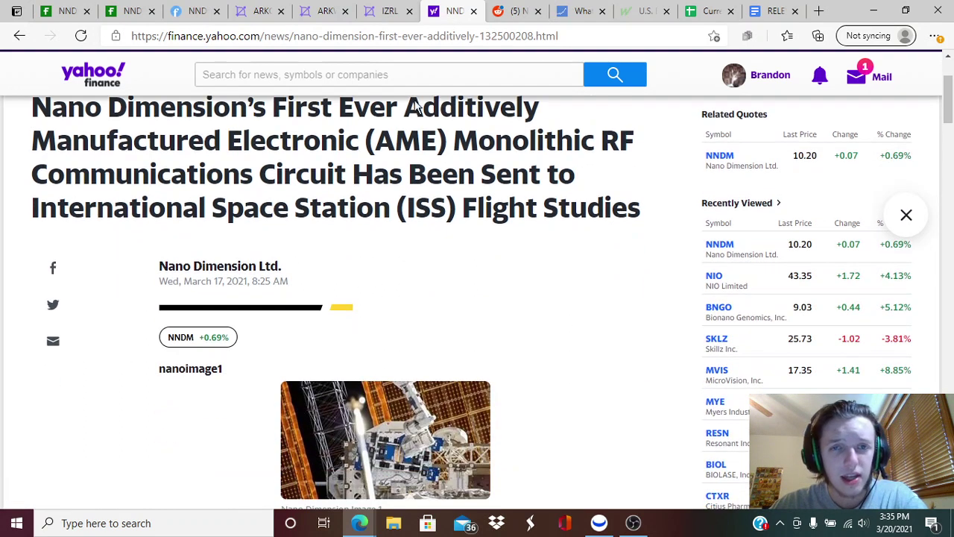
click(507, 16)
click(451, 11)
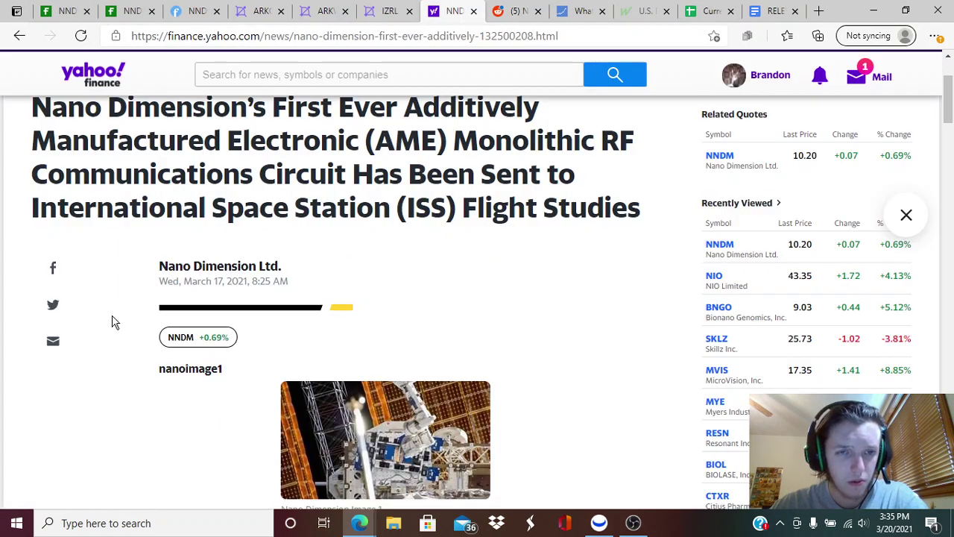
drag(277, 184, 651, 303)
click(651, 301)
Scroll through the rest of the article, then open the Reddit 'Nano Dimension DD ($NNDM)' post
scroll(190, 417, down, 5)
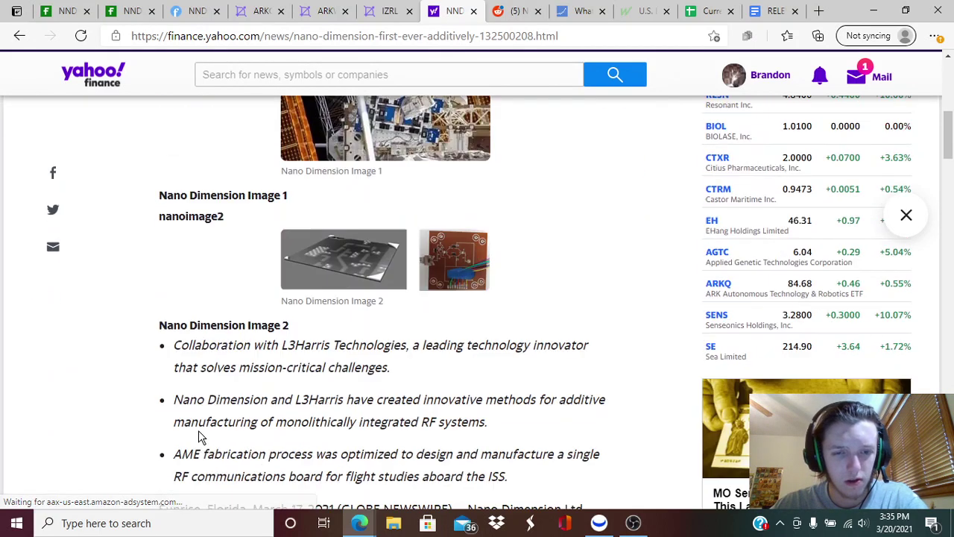
scroll(200, 437, down, 7)
scroll(193, 313, up, 4)
scroll(207, 472, down, 6)
scroll(227, 375, up, 7)
scroll(191, 437, down, 3)
scroll(192, 437, up, 7)
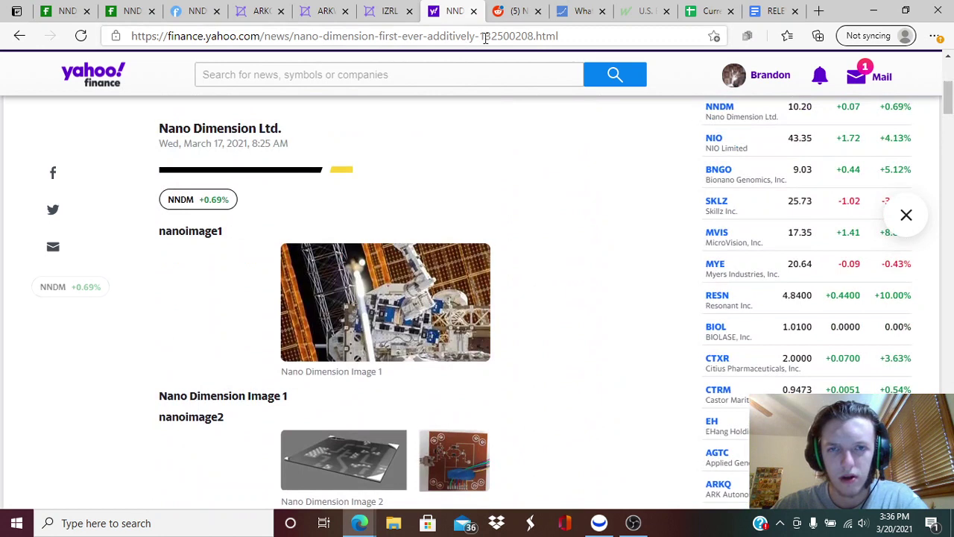
click(507, 12)
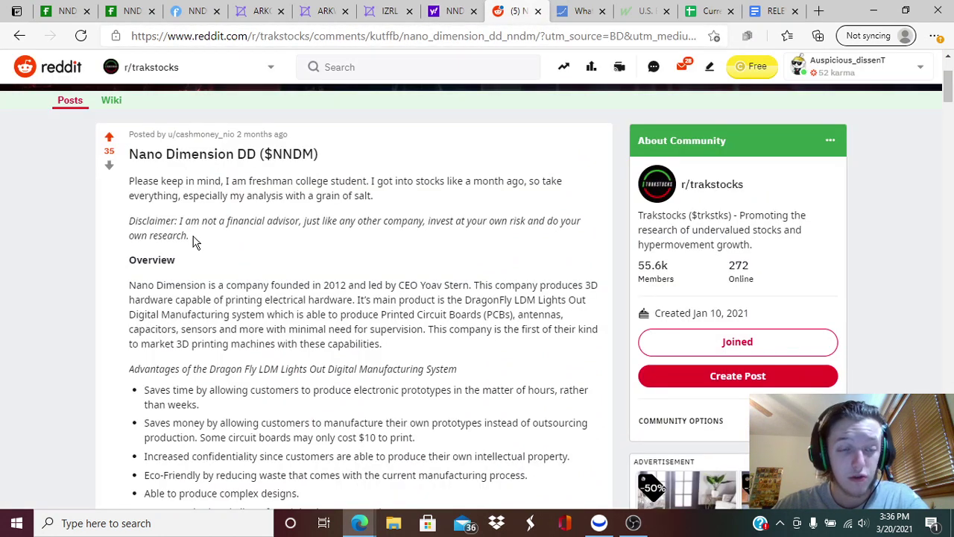
Read the Nano Dimension DD post's title and Company Management section, highlighting each heading
drag(145, 149, 319, 156)
click(280, 174)
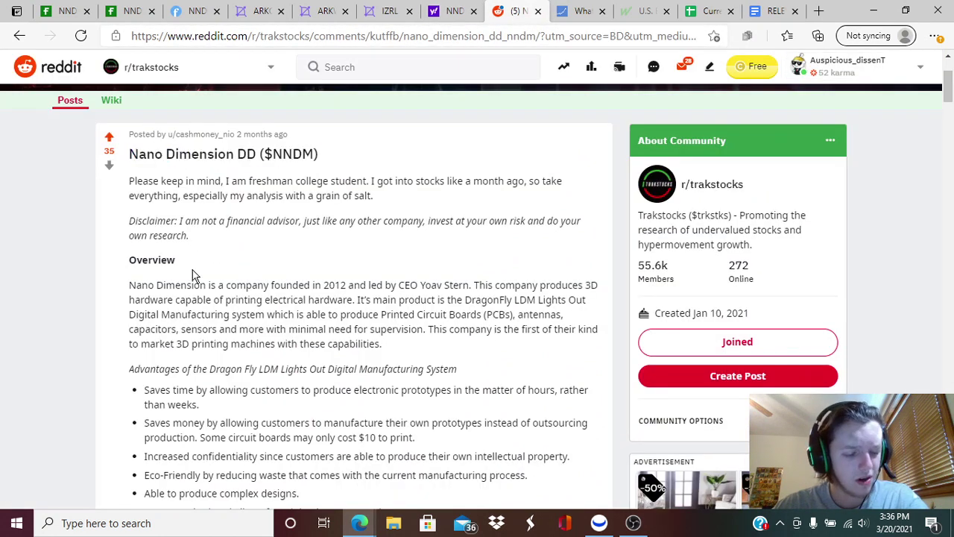
scroll(132, 351, down, 4)
drag(130, 289, 254, 292)
click(229, 290)
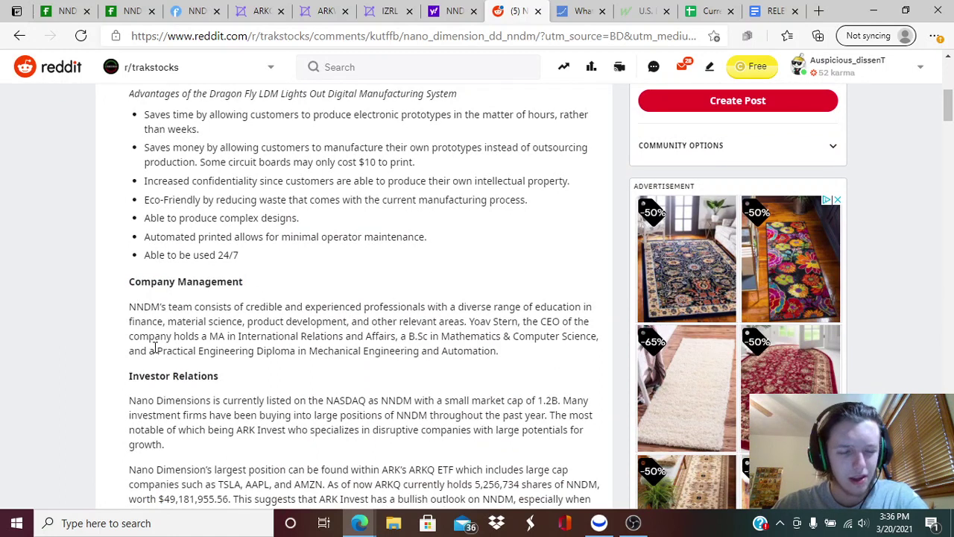
Read on through Investor Relations, then open the stockanalysis.com average monthly returns article
scroll(155, 347, down, 1)
drag(128, 306, 218, 307)
click(215, 307)
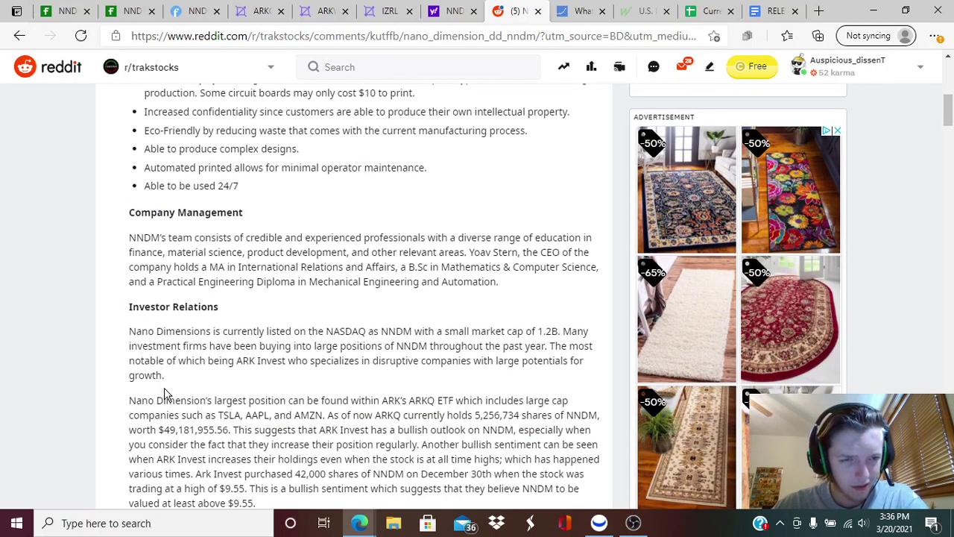
scroll(170, 395, down, 4)
scroll(187, 227, up, 3)
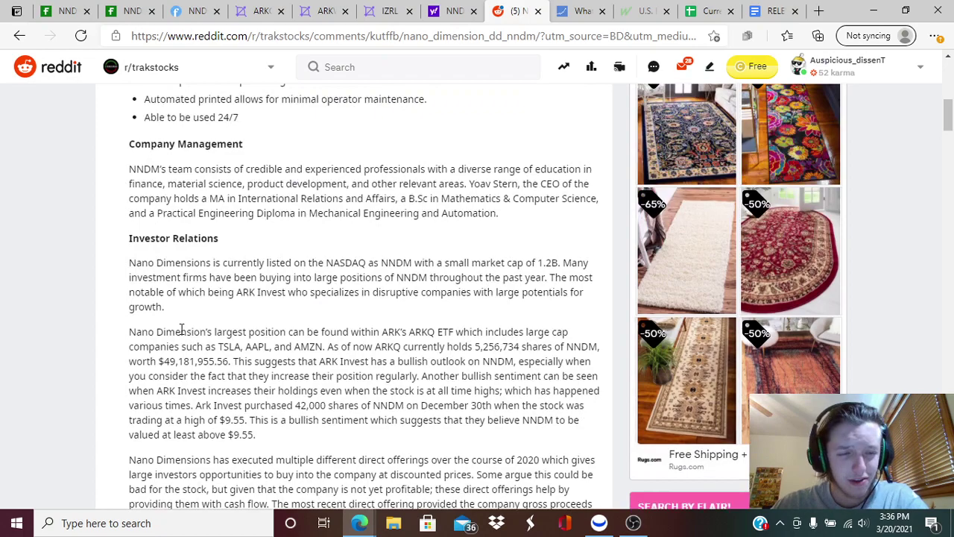
scroll(159, 328, up, 3)
scroll(188, 364, up, 4)
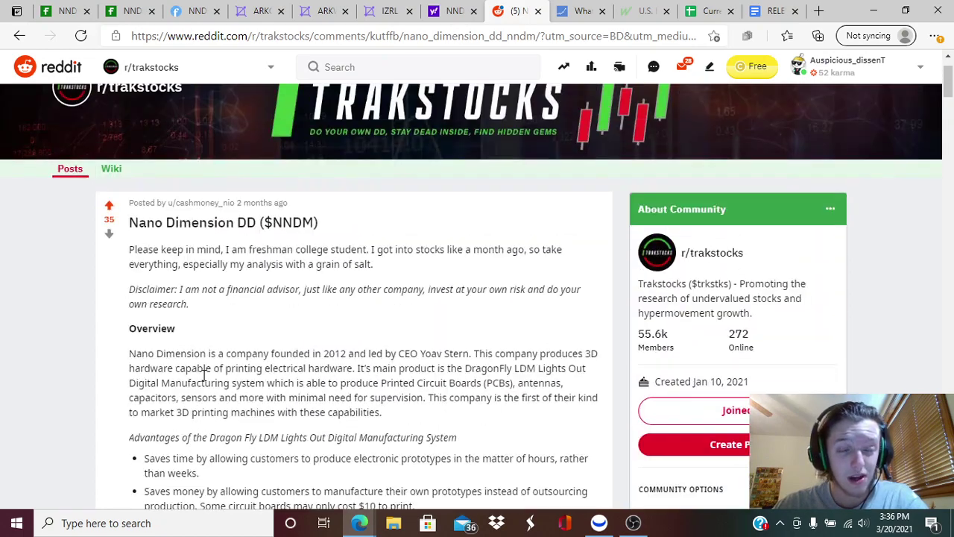
scroll(213, 392, down, 10)
scroll(214, 389, up, 10)
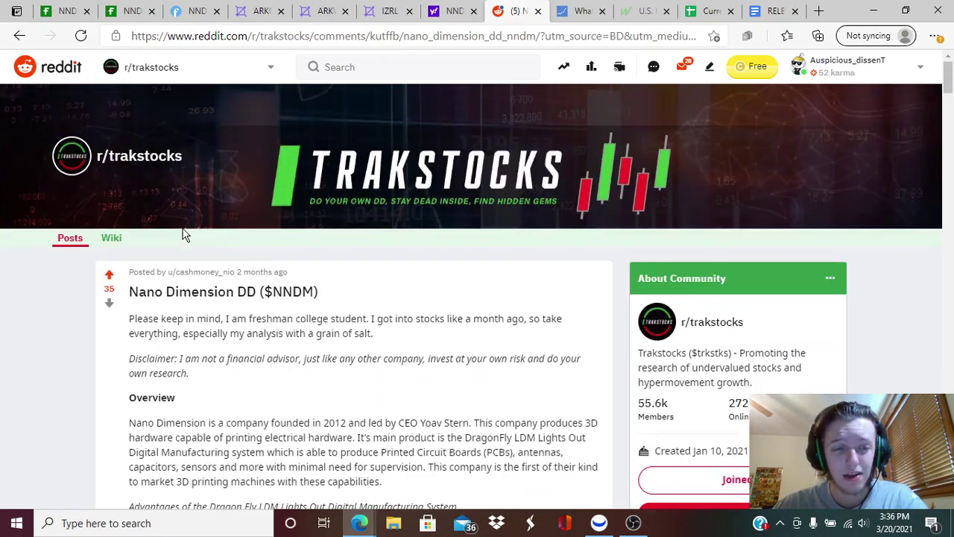
click(577, 12)
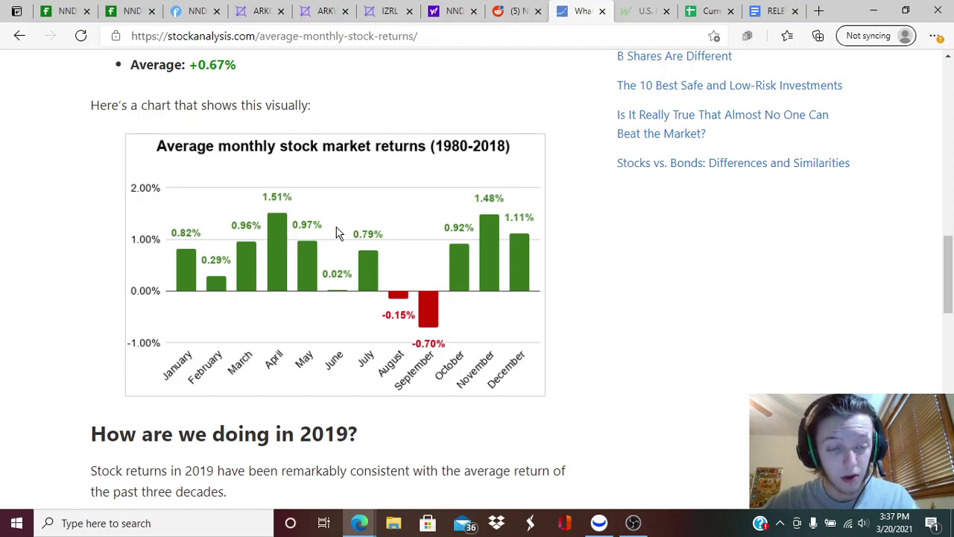
Switch to MarketWatch's U.S. economic calendar listing the March 22–25 reports
click(630, 12)
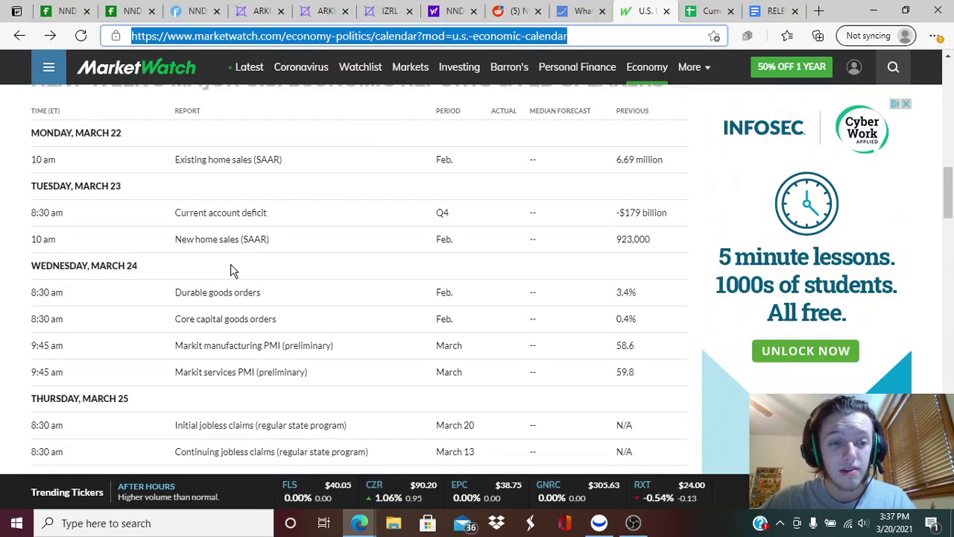
Skim the MarketWatch calendar, highlighting report rows including Core inflation
scroll(198, 320, up, 2)
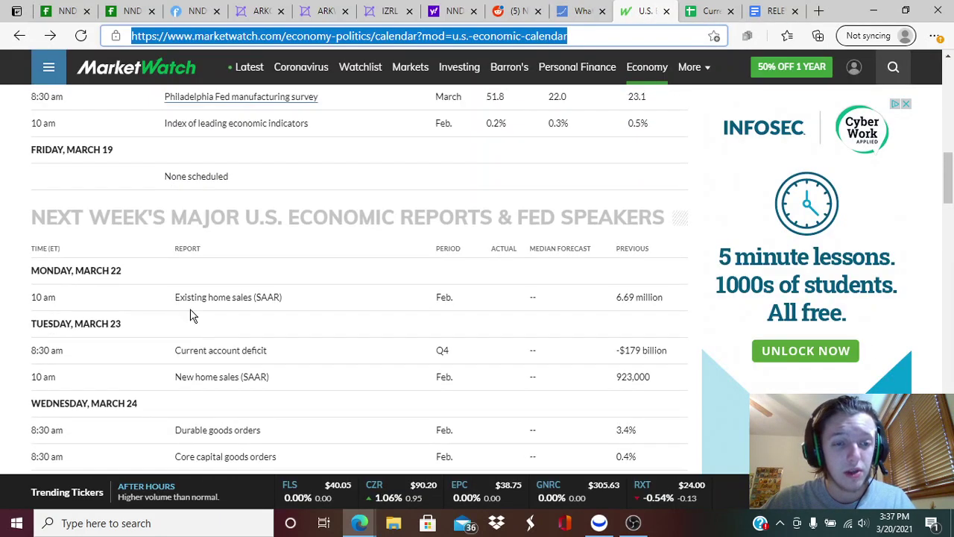
drag(168, 292, 288, 370)
click(251, 351)
scroll(251, 358, down, 2)
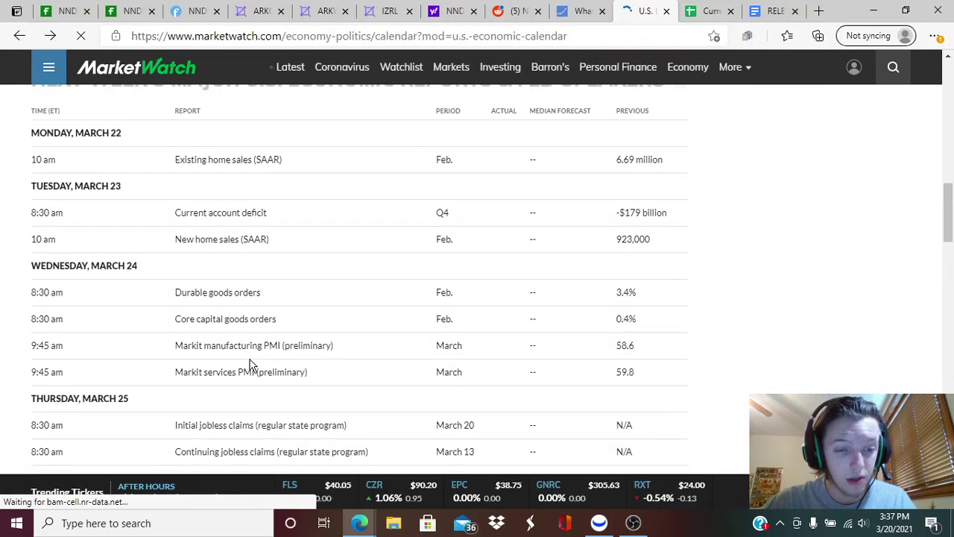
scroll(252, 365, down, 5)
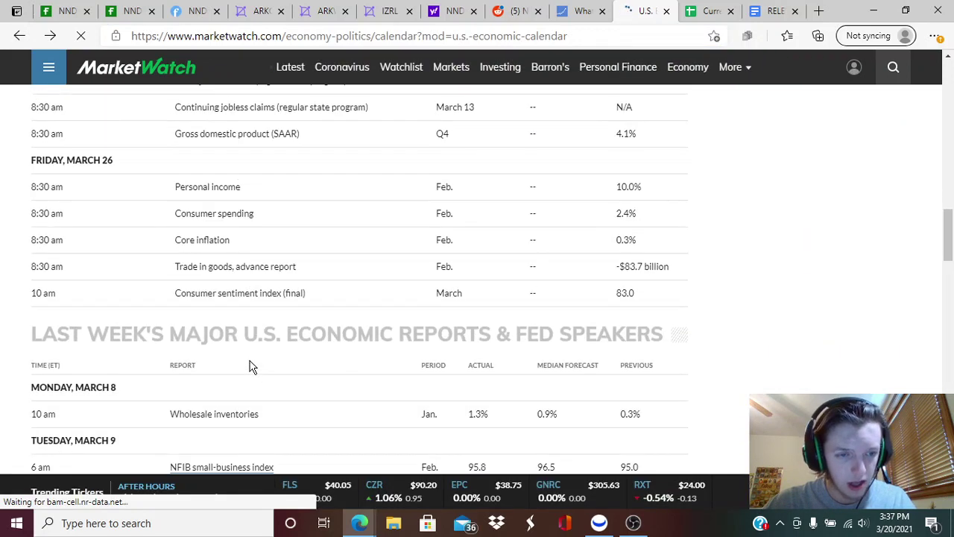
drag(165, 248, 258, 249)
click(247, 264)
scroll(286, 332, up, 2)
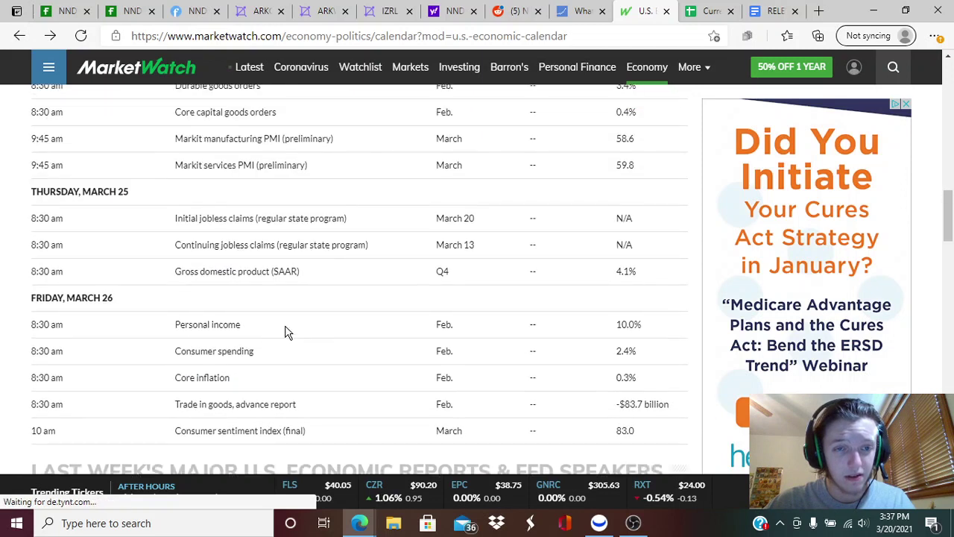
scroll(306, 339, up, 3)
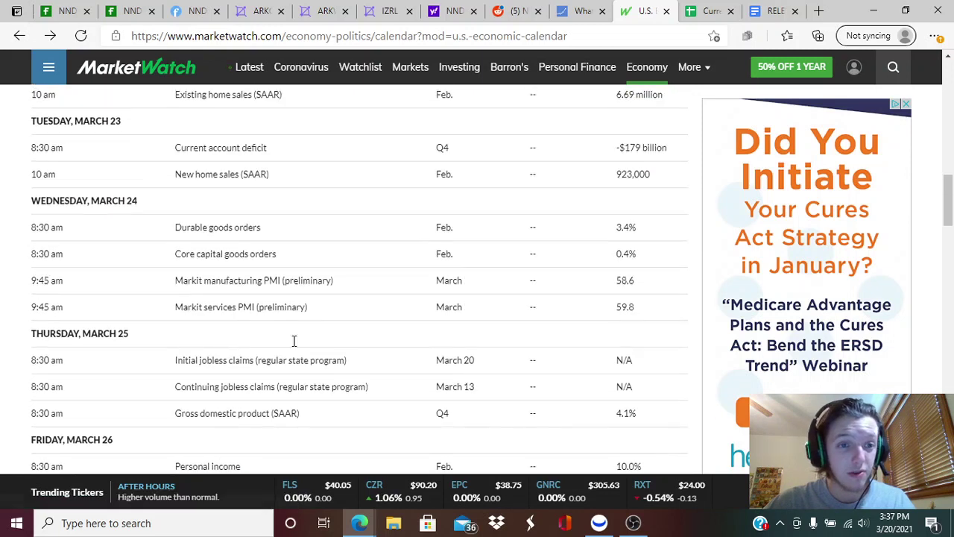
Highlight next week's Monday and Tuesday reports, from Retail sales to Business inventories
drag(188, 158, 309, 253)
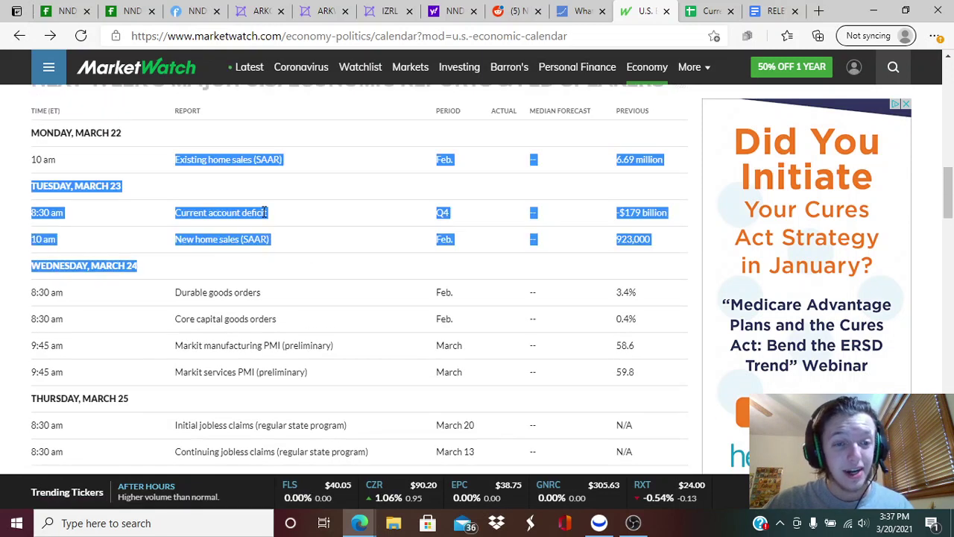
click(262, 211)
drag(170, 167, 273, 270)
click(277, 299)
scroll(291, 357, up, 3)
scroll(291, 354, up, 7)
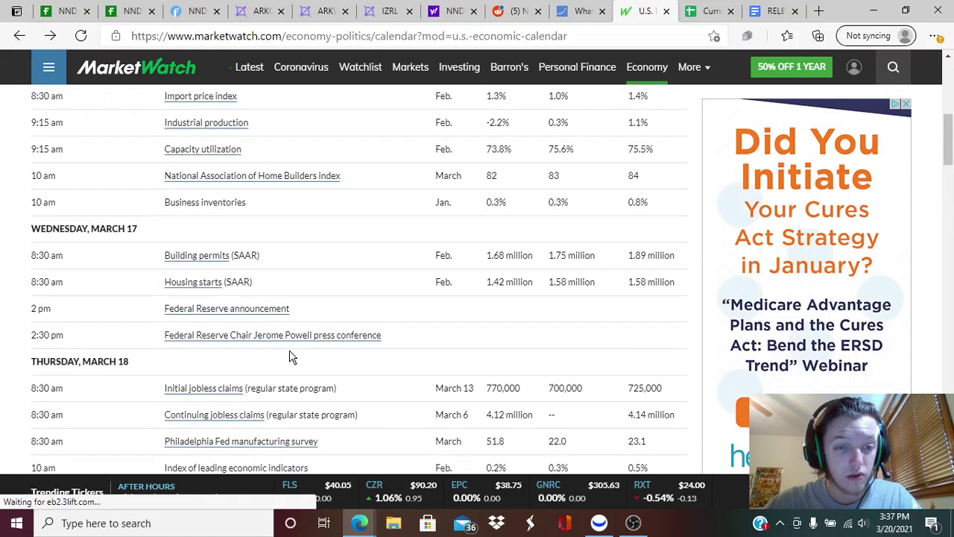
scroll(170, 183, down, 3)
drag(170, 183, 263, 346)
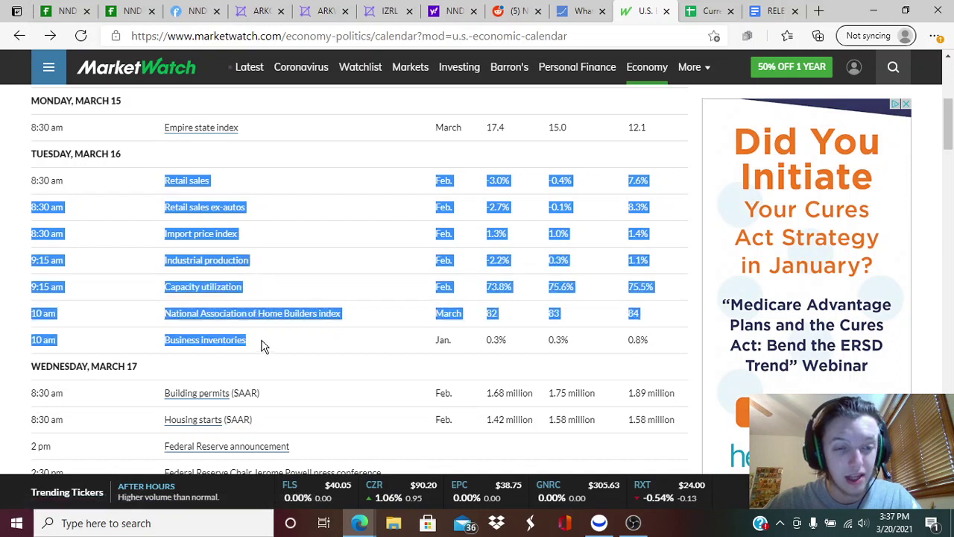
click(262, 346)
Highlight Existing home sales through New home sales, then all reports through Markit services PMI
scroll(262, 346, down, 7)
scroll(276, 319, down, 2)
scroll(276, 321, down, 4)
scroll(144, 390, up, 2)
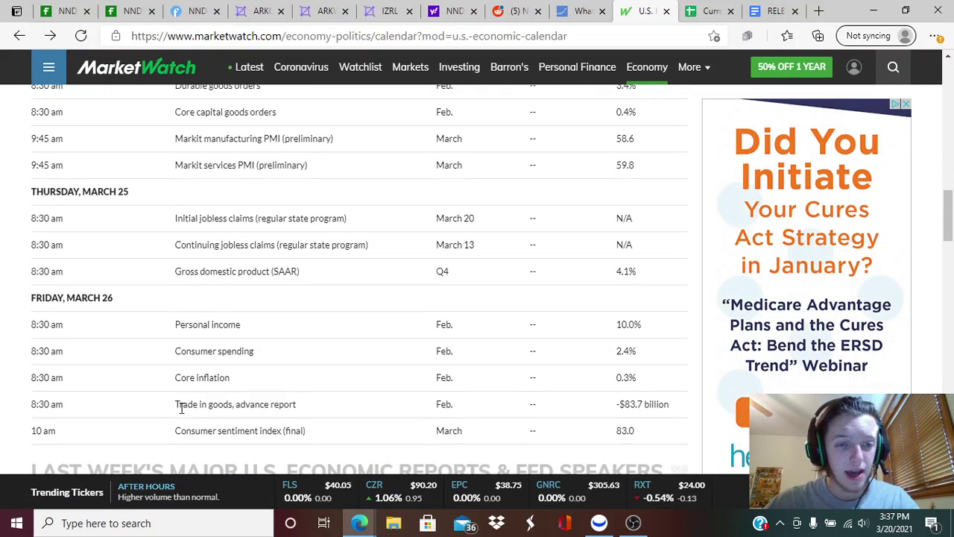
scroll(169, 377, up, 4)
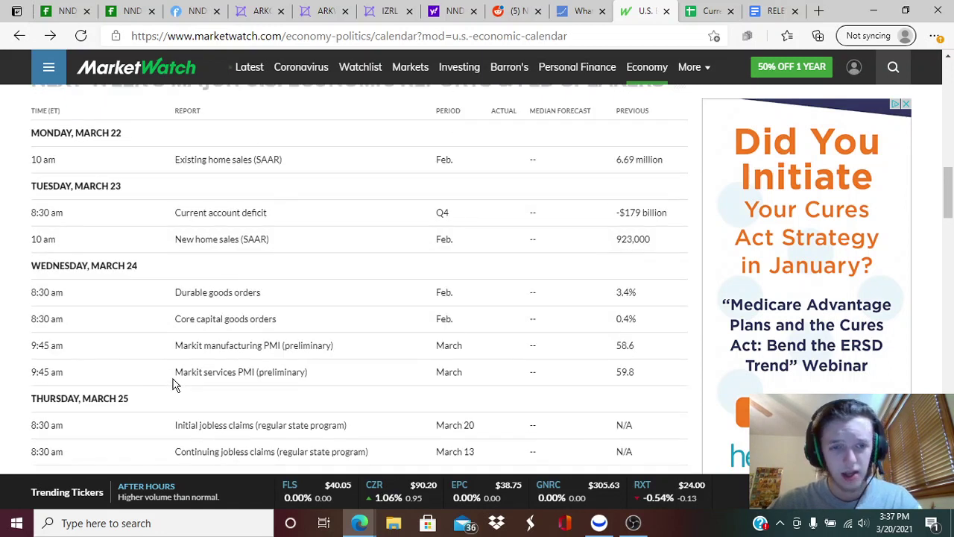
scroll(174, 380, down, 2)
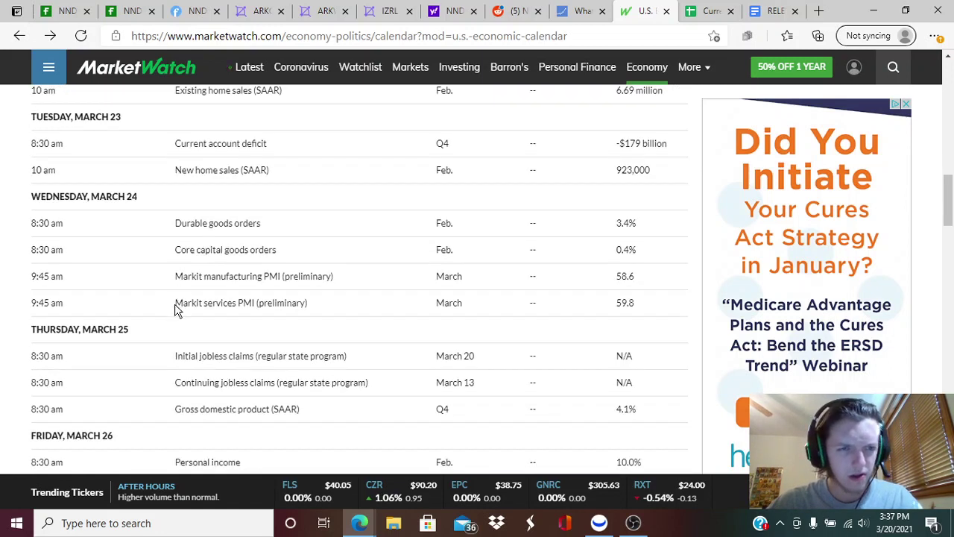
scroll(176, 310, up, 1)
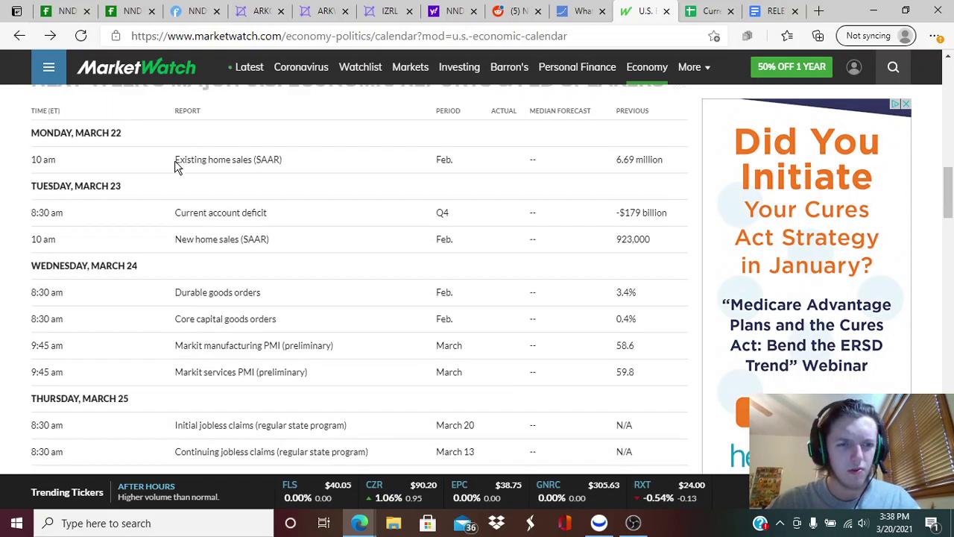
drag(176, 165, 277, 257)
click(239, 238)
drag(166, 157, 326, 384)
click(294, 348)
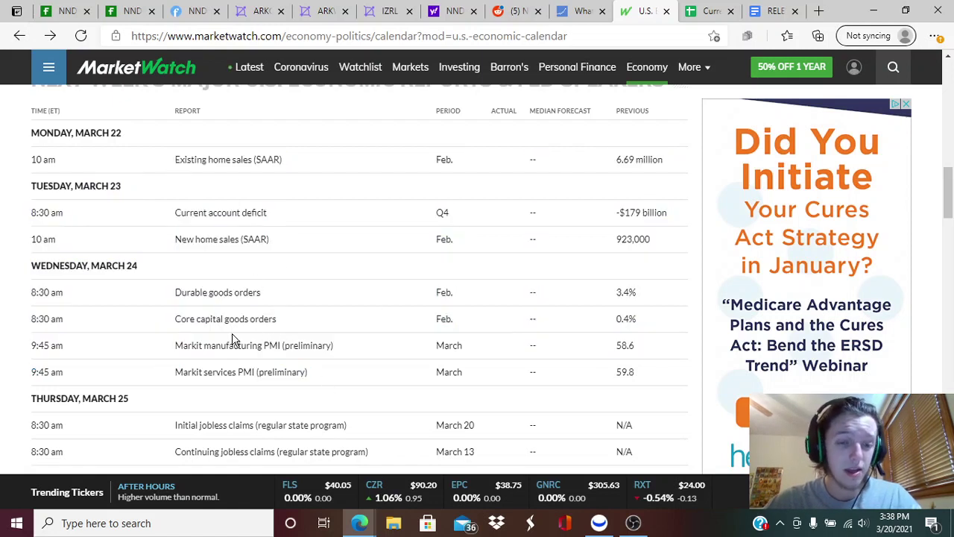
Recheck the housing-sales and Markit services PMI rows, then open the Current Positions spreadsheet
drag(173, 175, 288, 251)
click(190, 150)
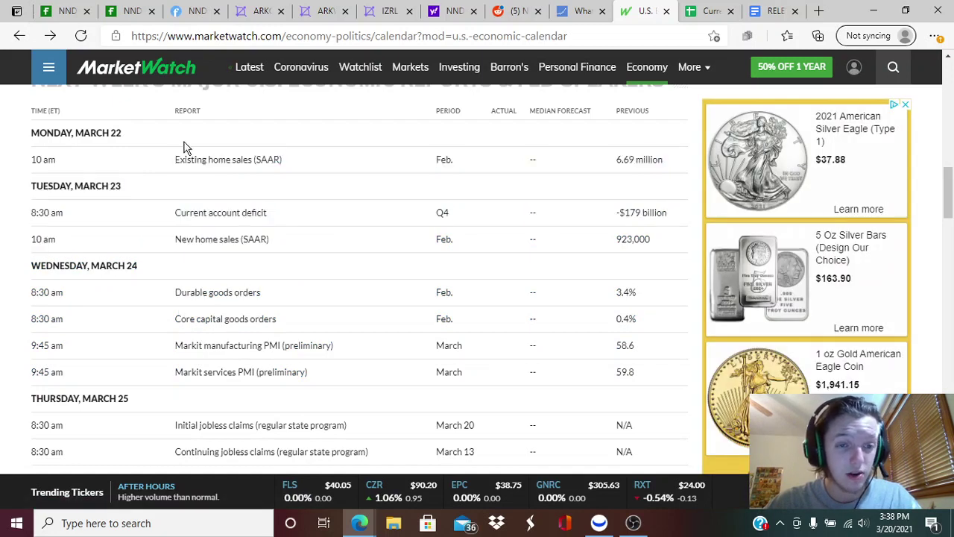
drag(169, 159, 315, 368)
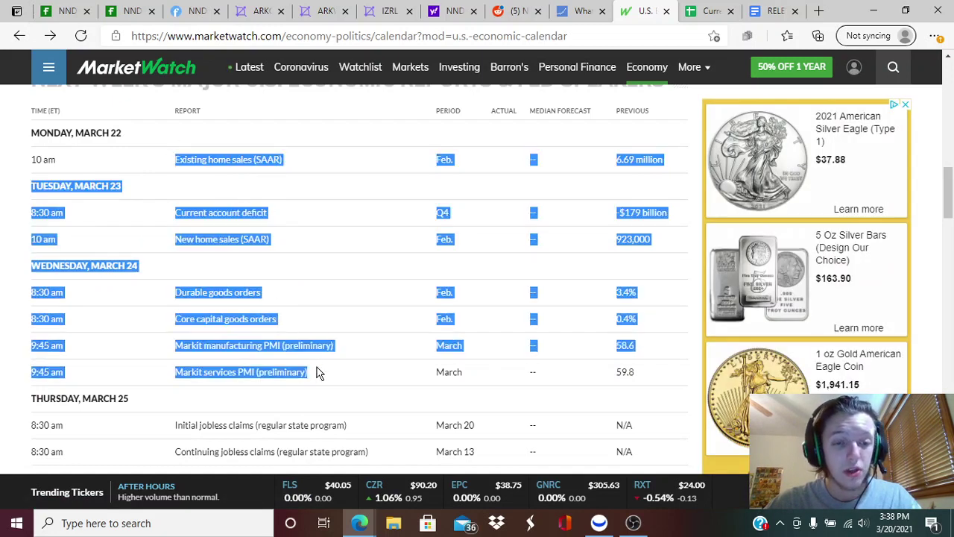
click(253, 288)
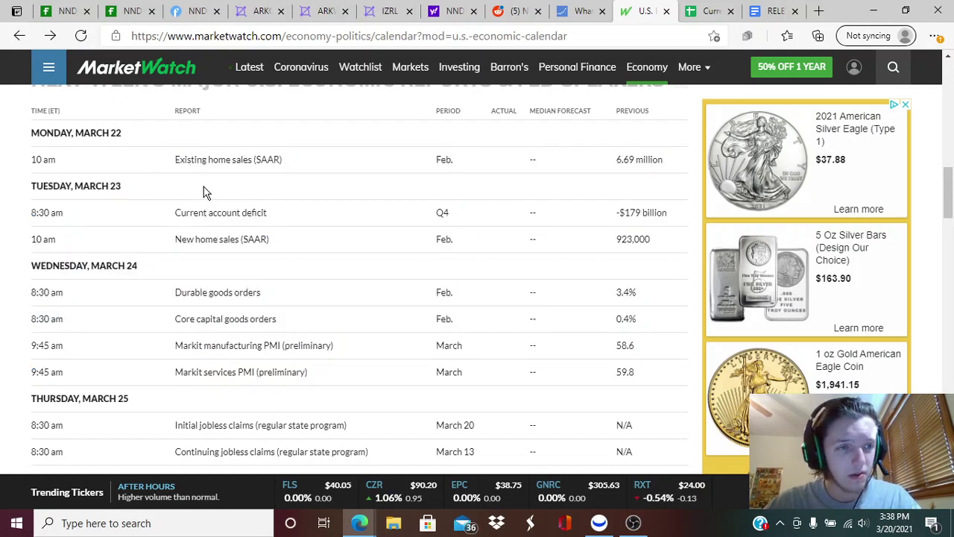
click(708, 12)
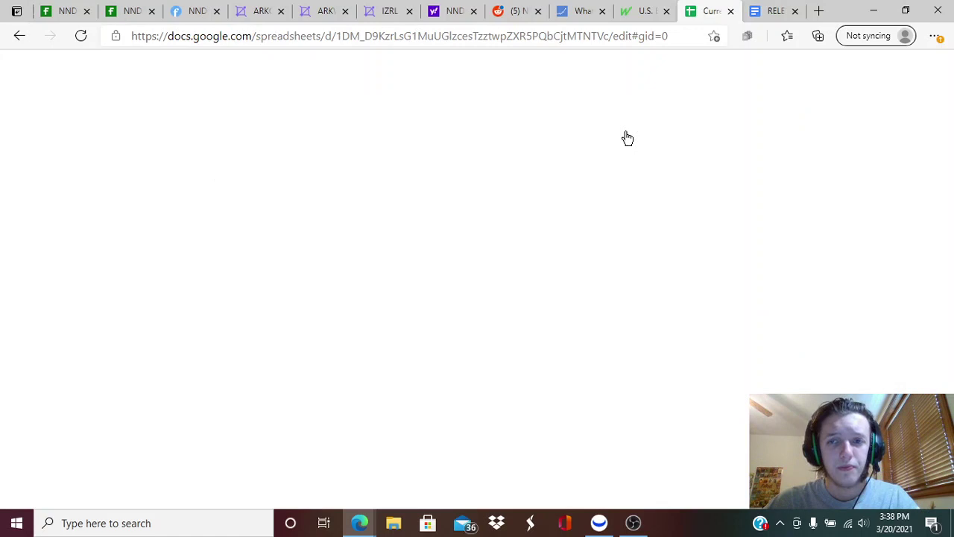